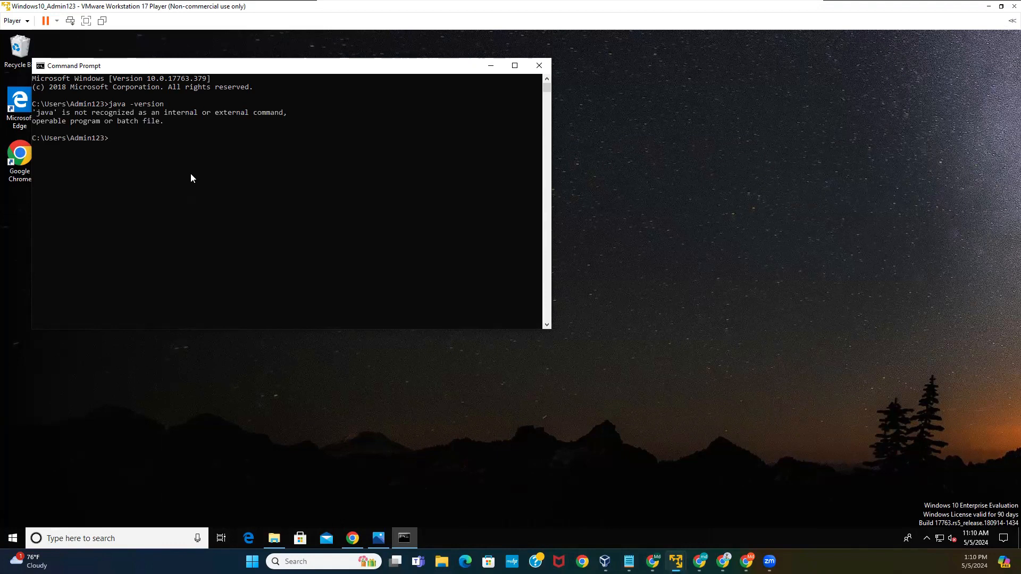
- Open Oracle's Java Downloads page from the search results and display the JDK 17 downloads for Windows
{"action": "left_click_drag", "start_coordinate": [143, 70], "coordinate": [221, 103]}
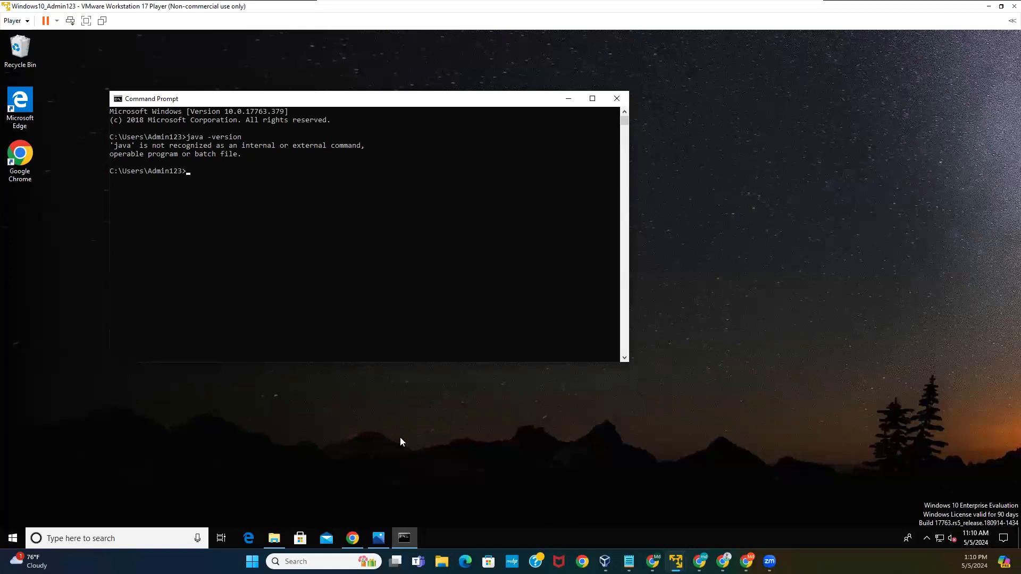
{"action": "left_click", "coordinate": [353, 538]}
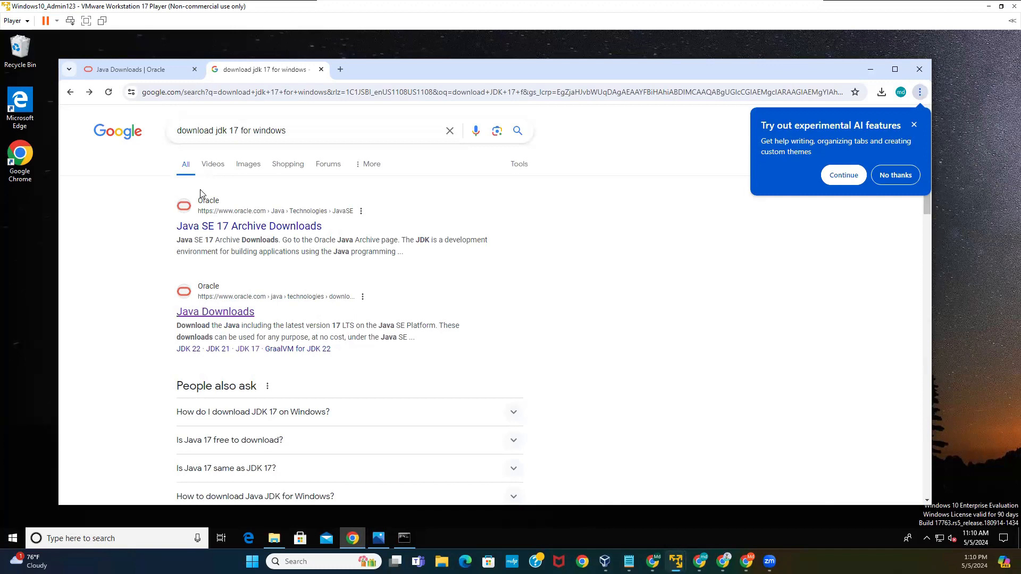
{"action": "left_click", "coordinate": [207, 315]}
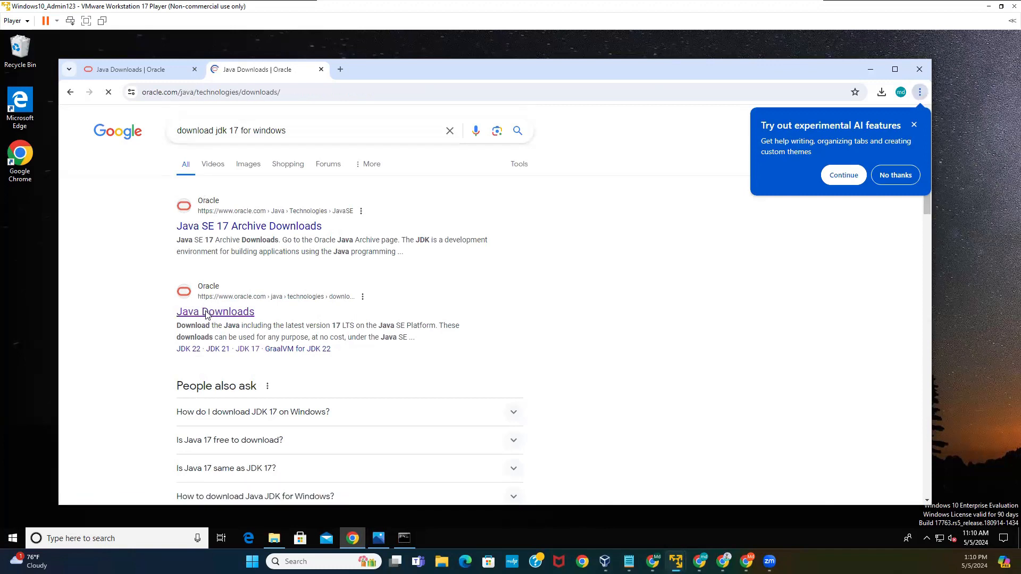
{"action": "left_click", "coordinate": [914, 124]}
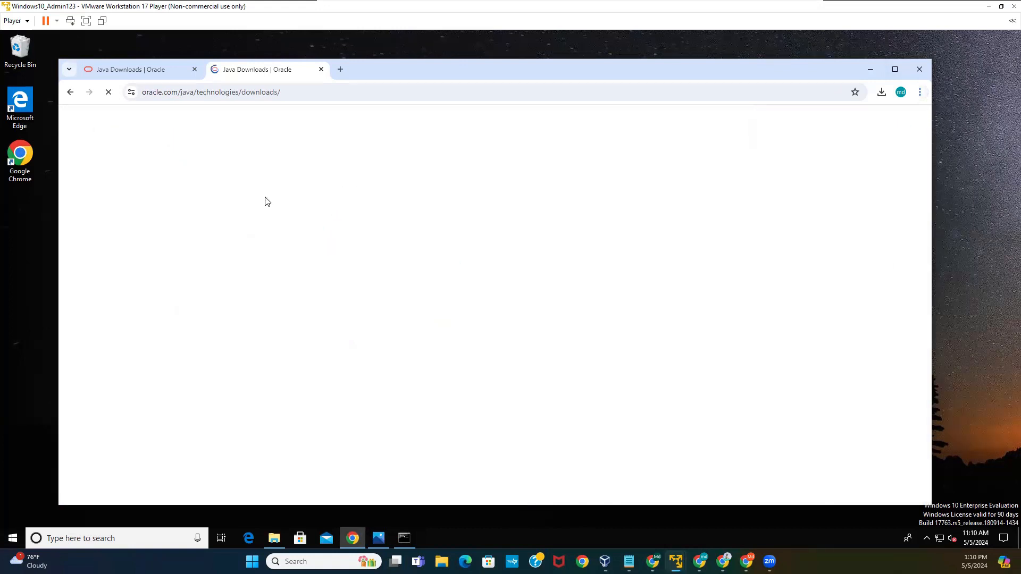
{"action": "scroll", "coordinate": [192, 309], "scroll_direction": "down", "scroll_amount": 4}
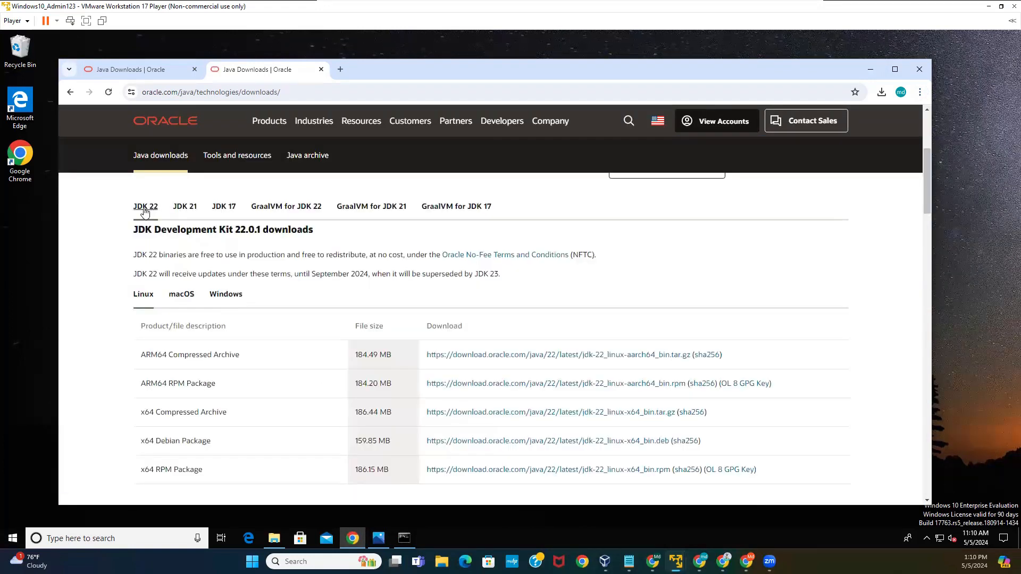
{"action": "left_click", "coordinate": [224, 207]}
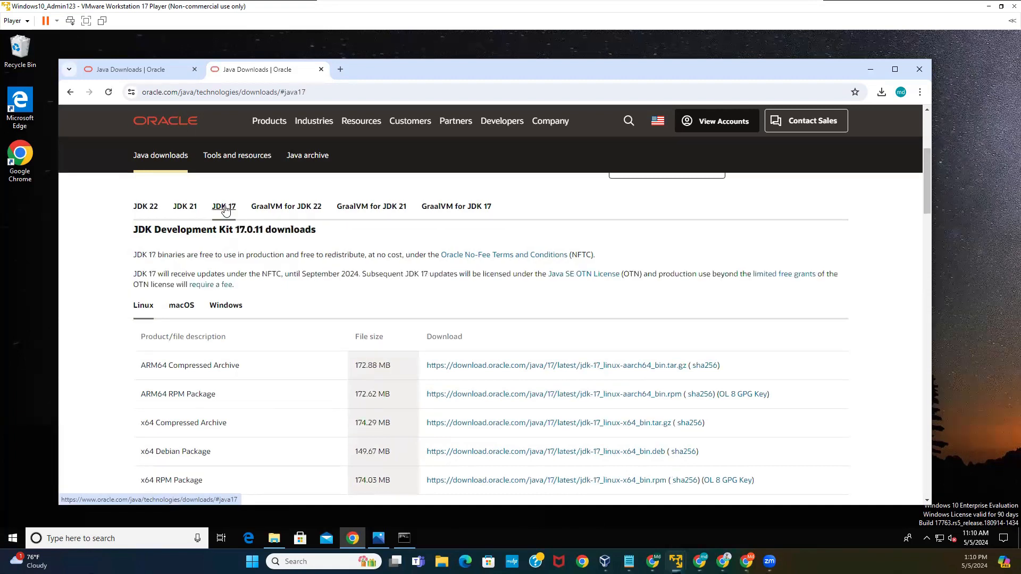
{"action": "left_click", "coordinate": [230, 310]}
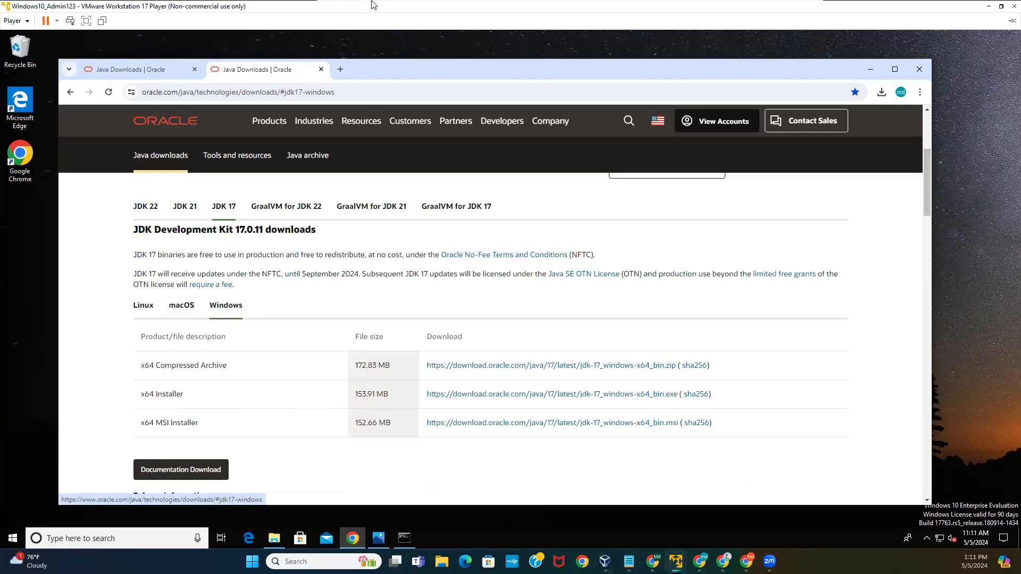
- Launch the jdk-17_windows-x64_bin installer from the Downloads folder
{"action": "left_click", "coordinate": [274, 538]}
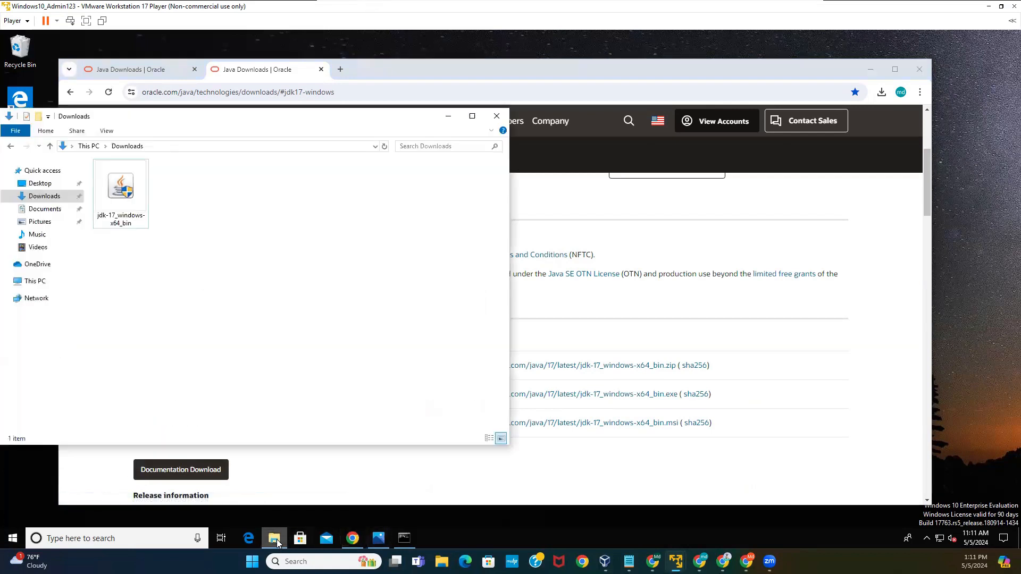
{"action": "left_click_drag", "start_coordinate": [285, 121], "coordinate": [392, 126]}
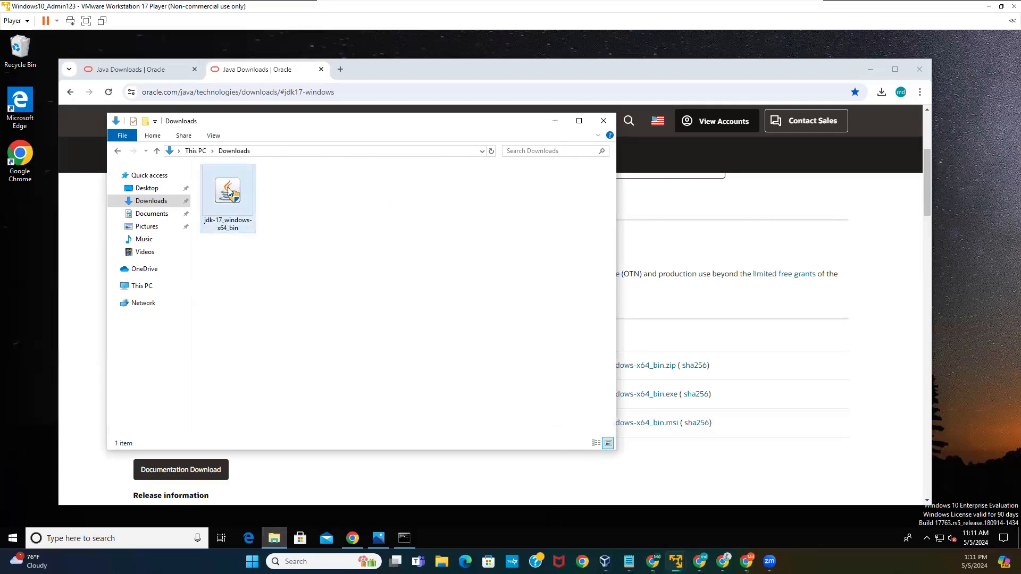
{"action": "left_click", "coordinate": [241, 200]}
{"action": "double_click", "coordinate": [230, 194]}
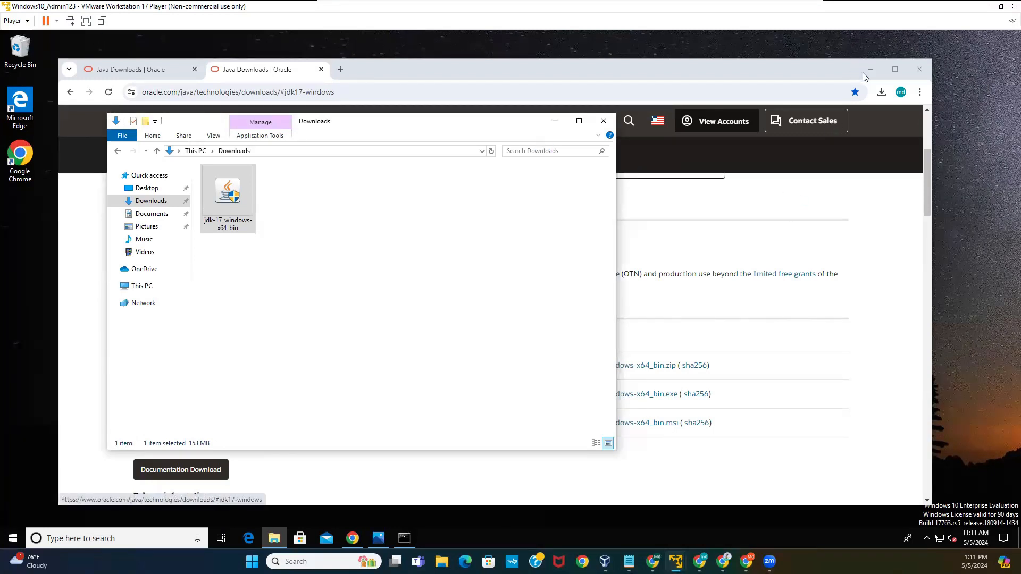
- Minimize the browser and close the Command Prompt window so the installer and Downloads folder are unobstructed
{"action": "left_click", "coordinate": [870, 71]}
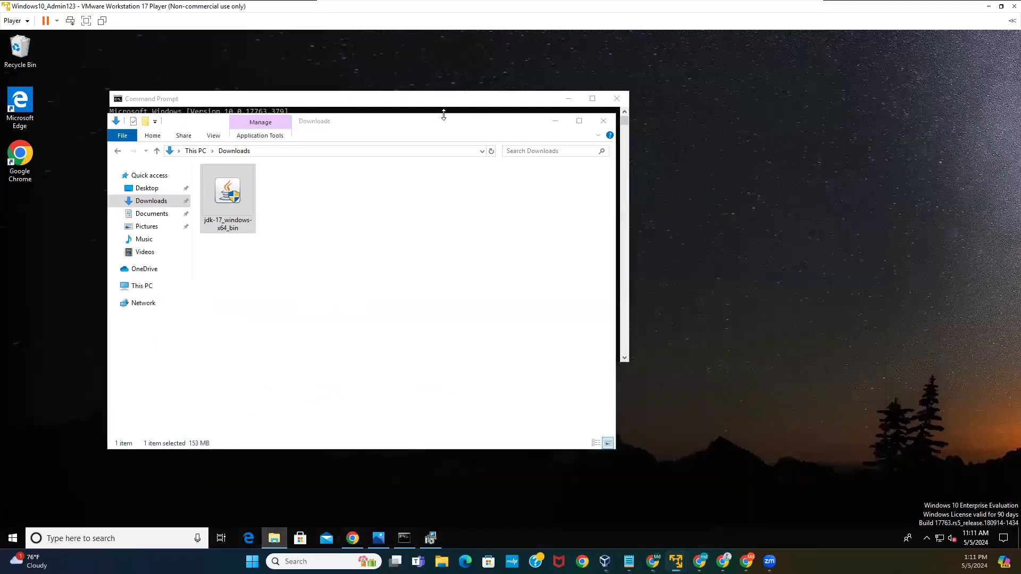
{"action": "left_click", "coordinate": [619, 98]}
{"action": "left_click_drag", "start_coordinate": [447, 123], "coordinate": [441, 89]}
{"action": "left_click", "coordinate": [622, 273]}
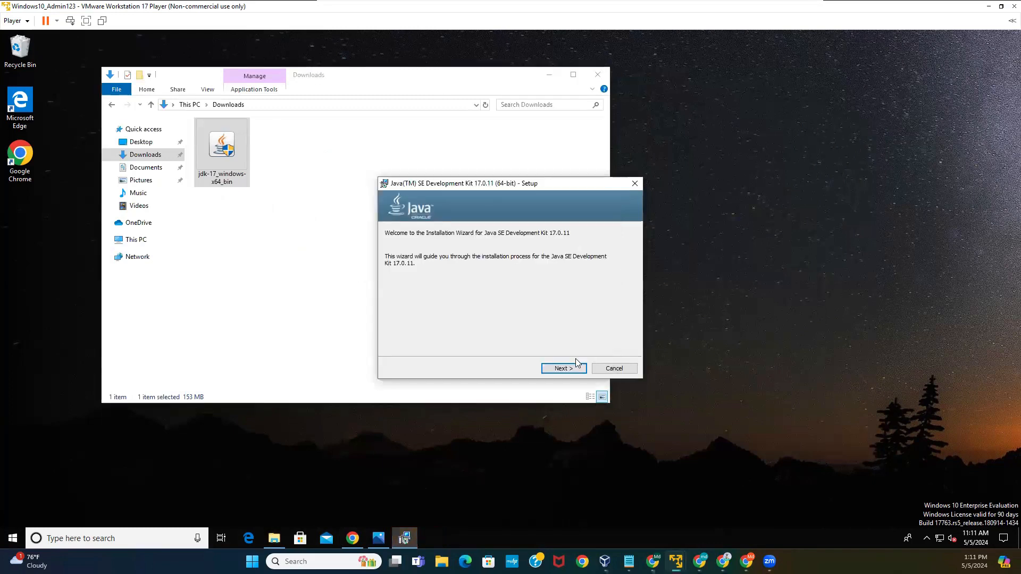
- Install Java SE Development Kit 17.0.11 into C:\Program Files\Java\jdk-17\ and close the wizard and the Downloads window
{"action": "left_click", "coordinate": [564, 369]}
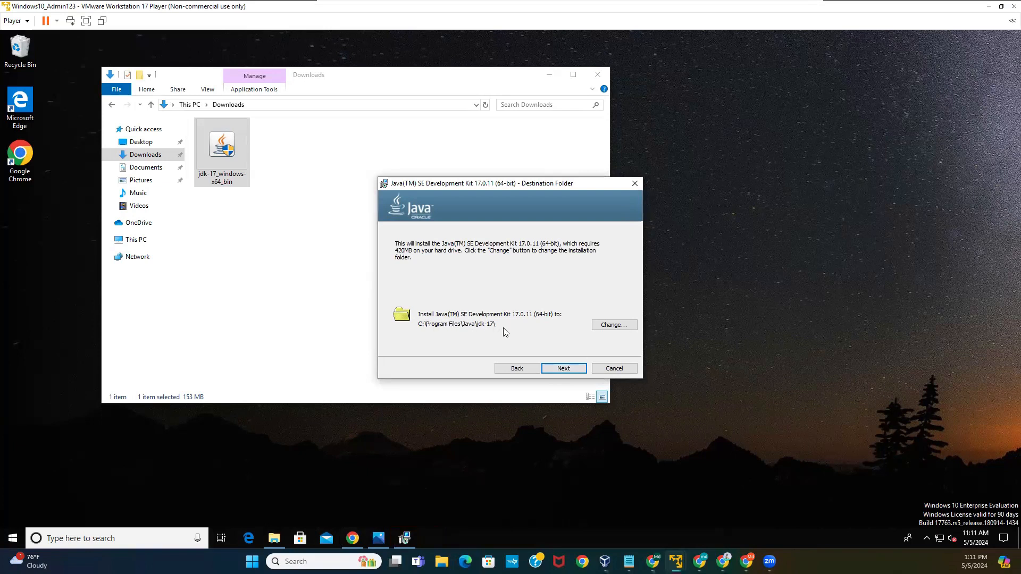
{"action": "left_click", "coordinate": [564, 368]}
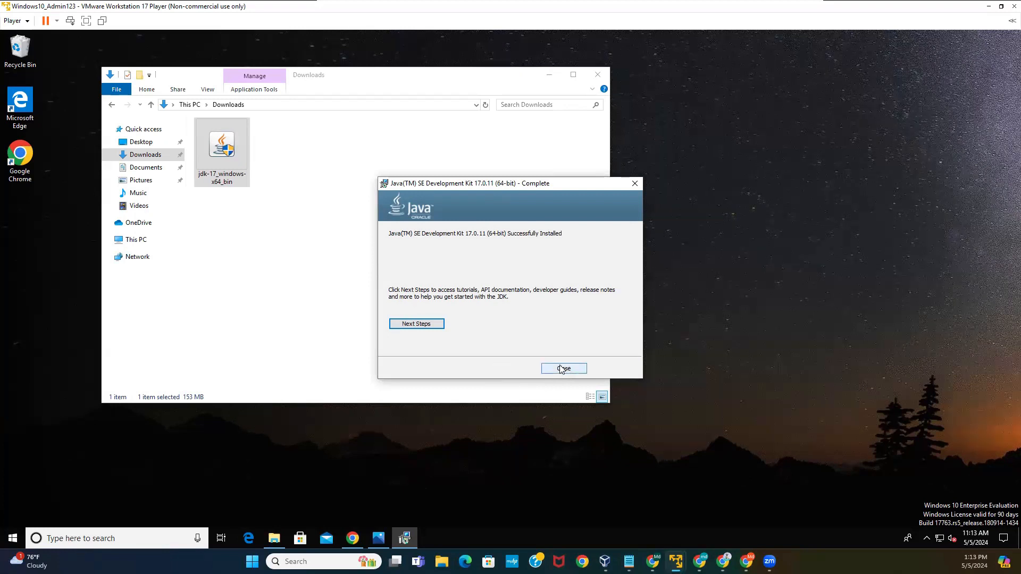
{"action": "left_click", "coordinate": [562, 369]}
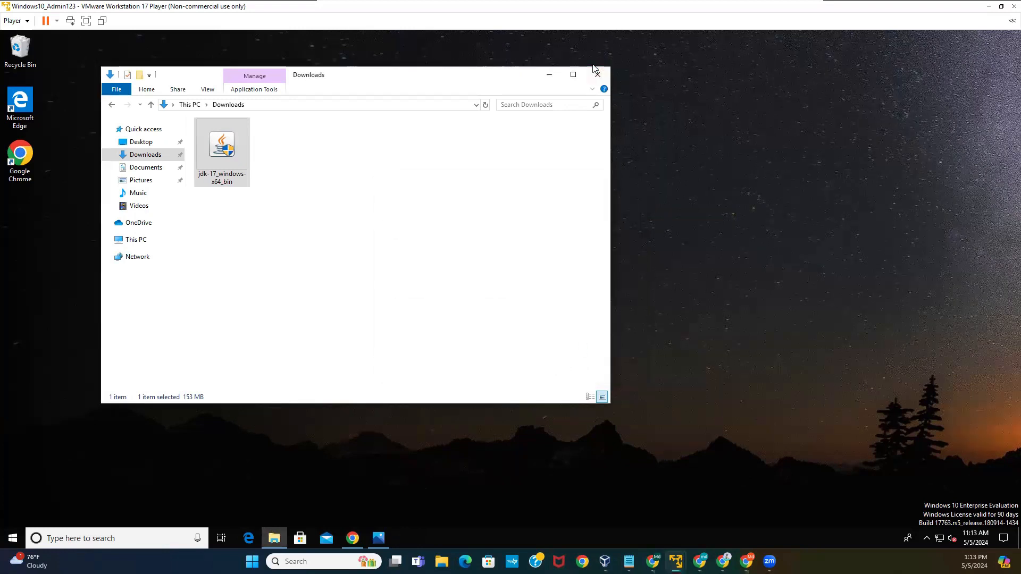
{"action": "left_click_drag", "start_coordinate": [515, 76], "coordinate": [687, 96]}
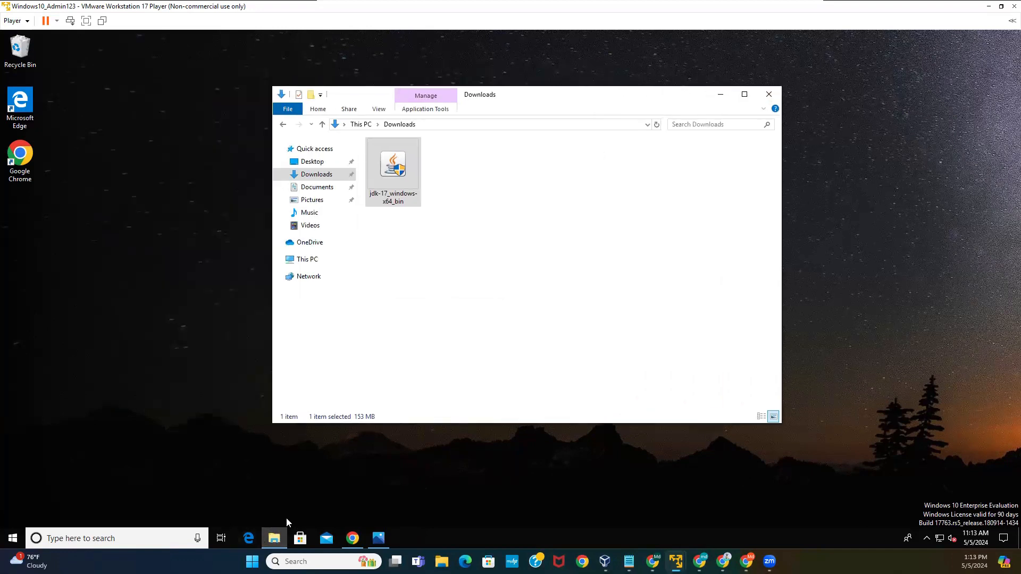
{"action": "left_click", "coordinate": [769, 95]}
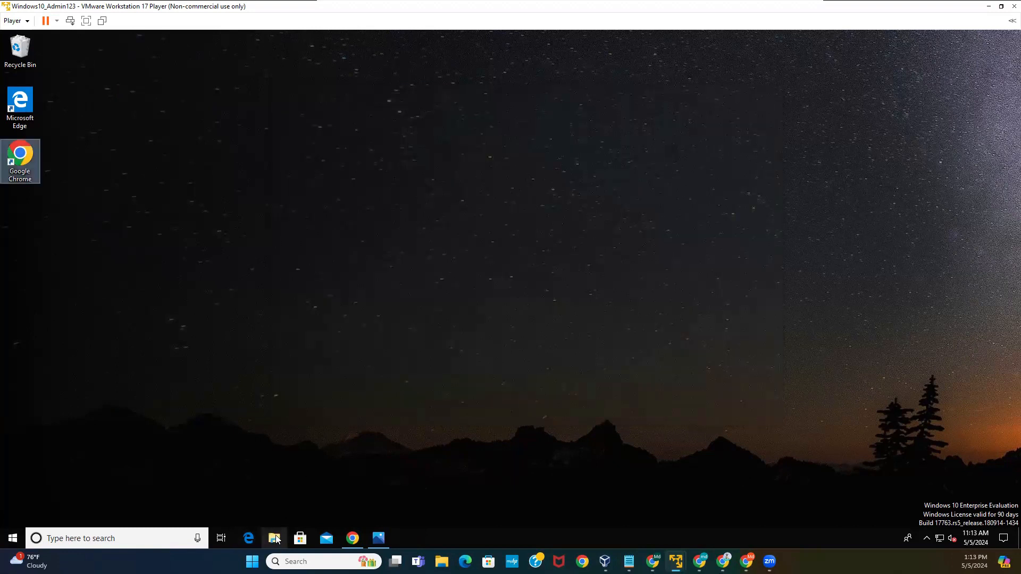
- Browse in File Explorer to the jdk-17 installation folder under Program Files\Java on the C: drive
{"action": "left_click", "coordinate": [275, 538]}
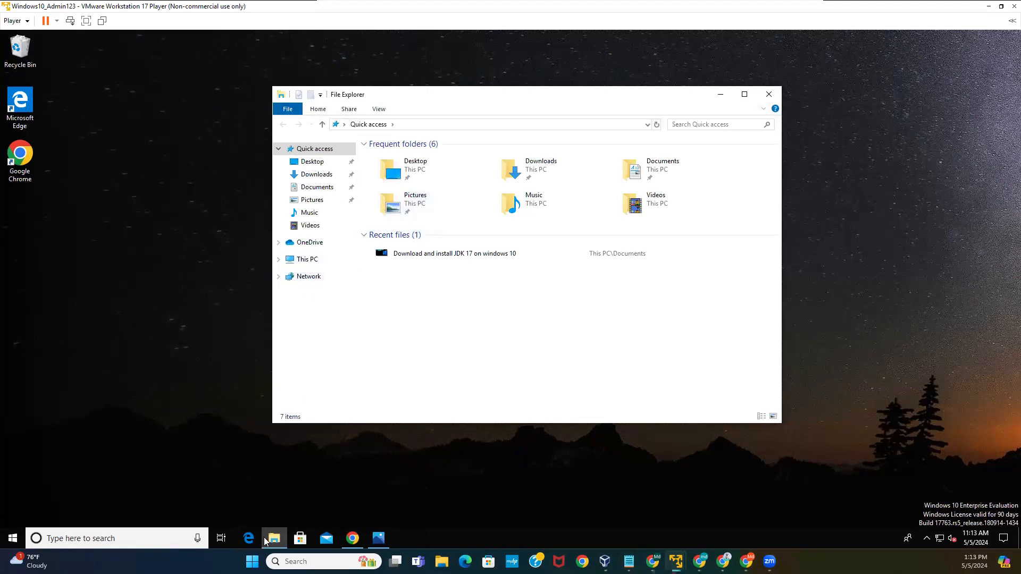
{"action": "left_click", "coordinate": [313, 263]}
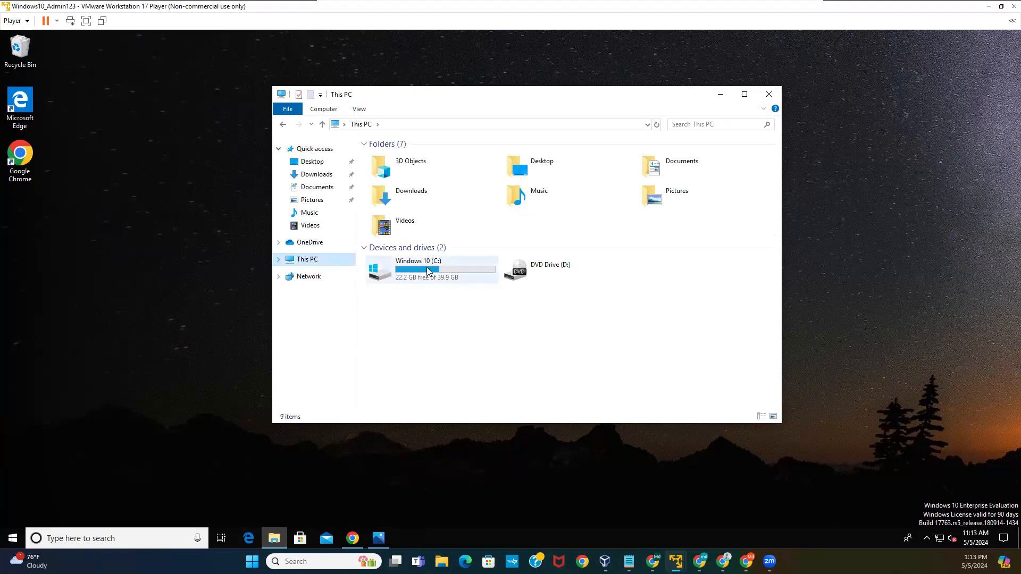
{"action": "left_click", "coordinate": [428, 270]}
{"action": "double_click", "coordinate": [427, 270]}
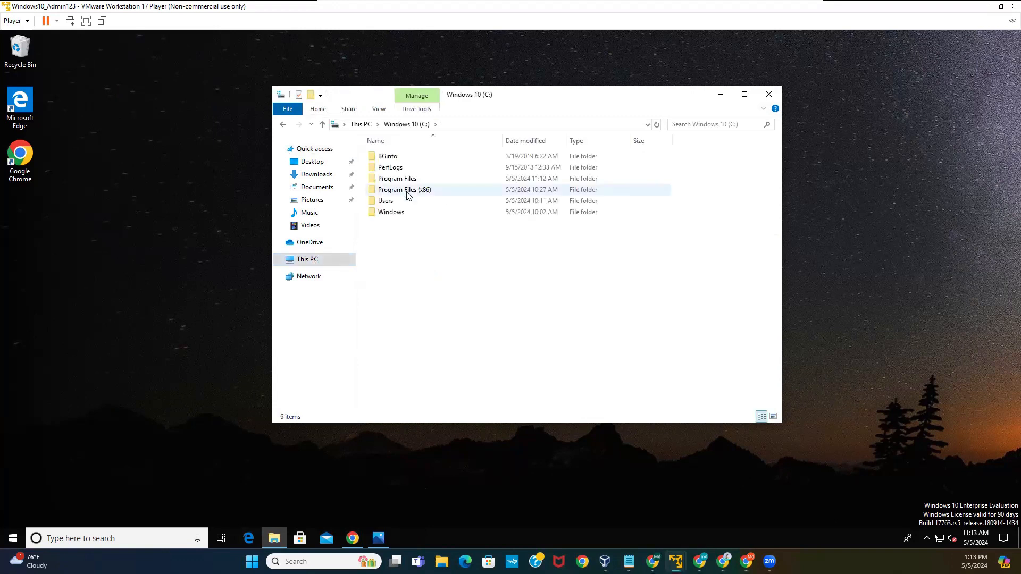
{"action": "double_click", "coordinate": [402, 180]}
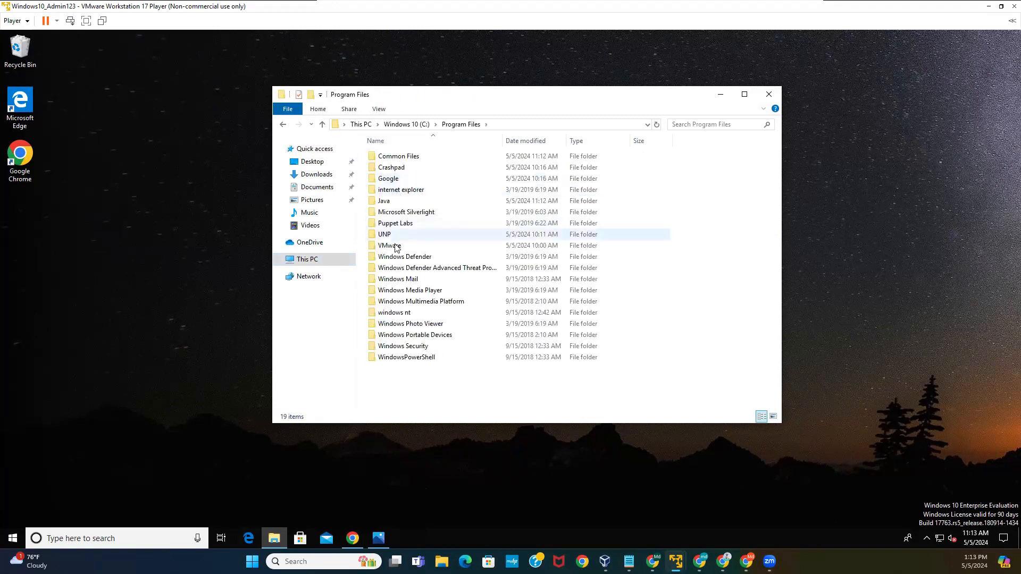
{"action": "double_click", "coordinate": [392, 205]}
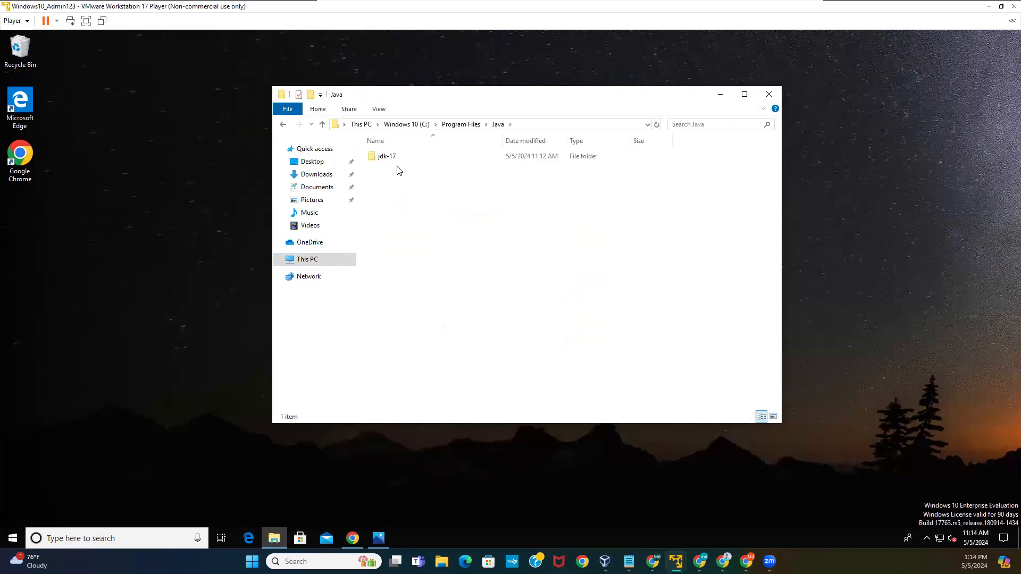
{"action": "double_click", "coordinate": [395, 158]}
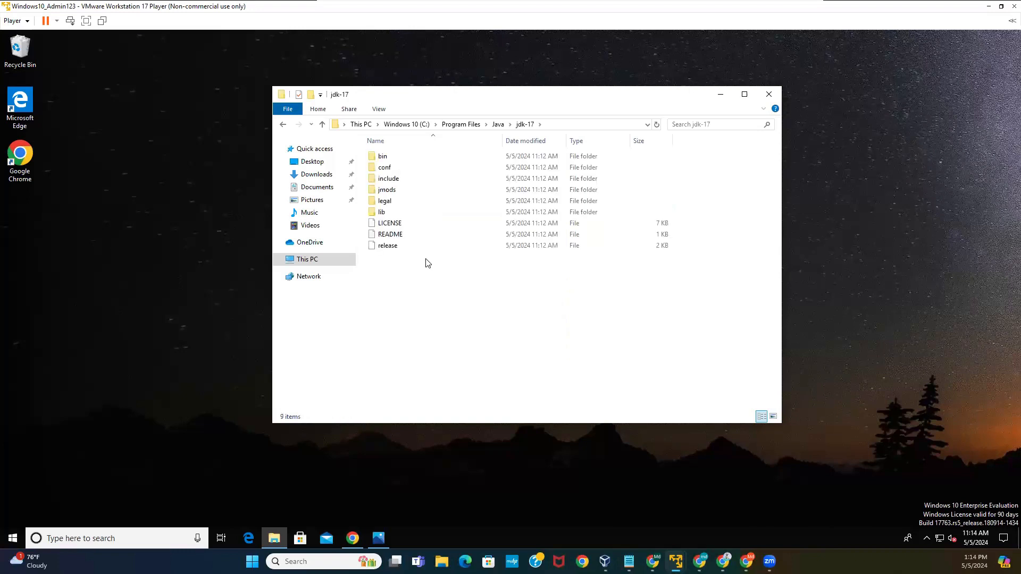
- Examine the jdk-17 folder's full path and the contents of its bin subfolder, returning to jdk-17
{"action": "left_click", "coordinate": [589, 125]}
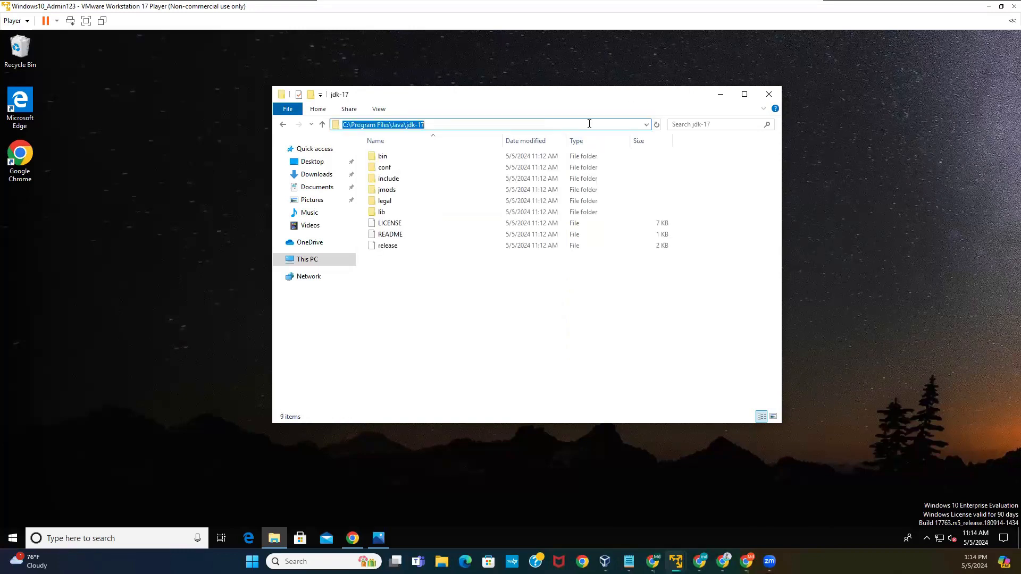
{"action": "double_click", "coordinate": [383, 157]}
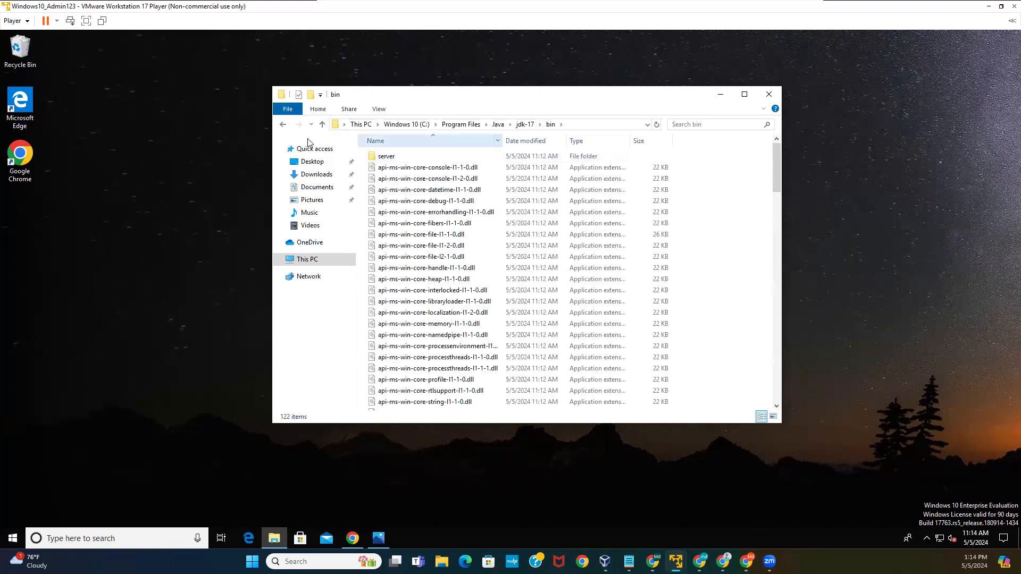
{"action": "left_click", "coordinate": [283, 126]}
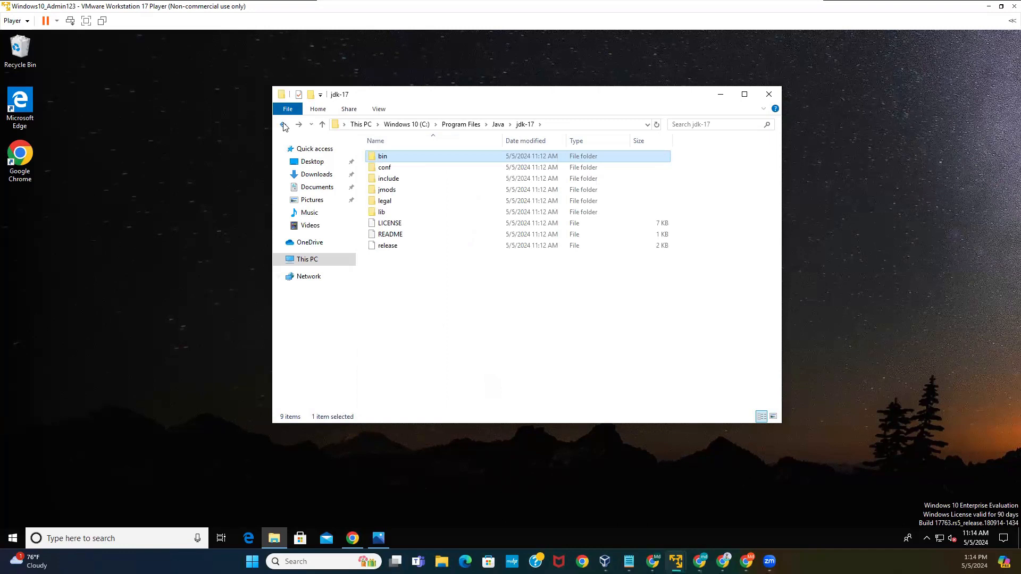
- Search Windows for "enviro" and open the Environment Variables dialog from the system properties
{"action": "left_click", "coordinate": [144, 543]}
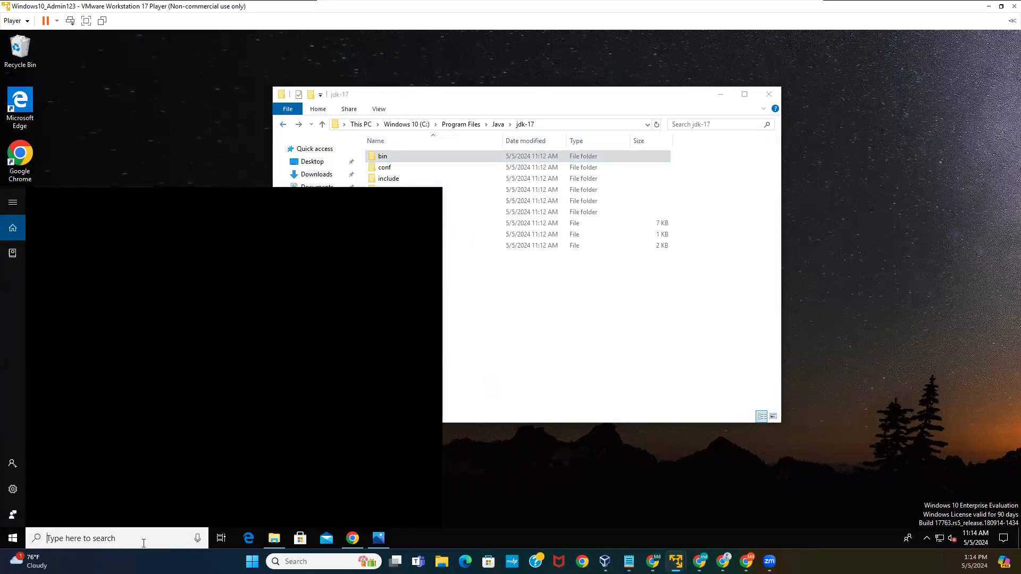
{"action": "type", "text": "en"}
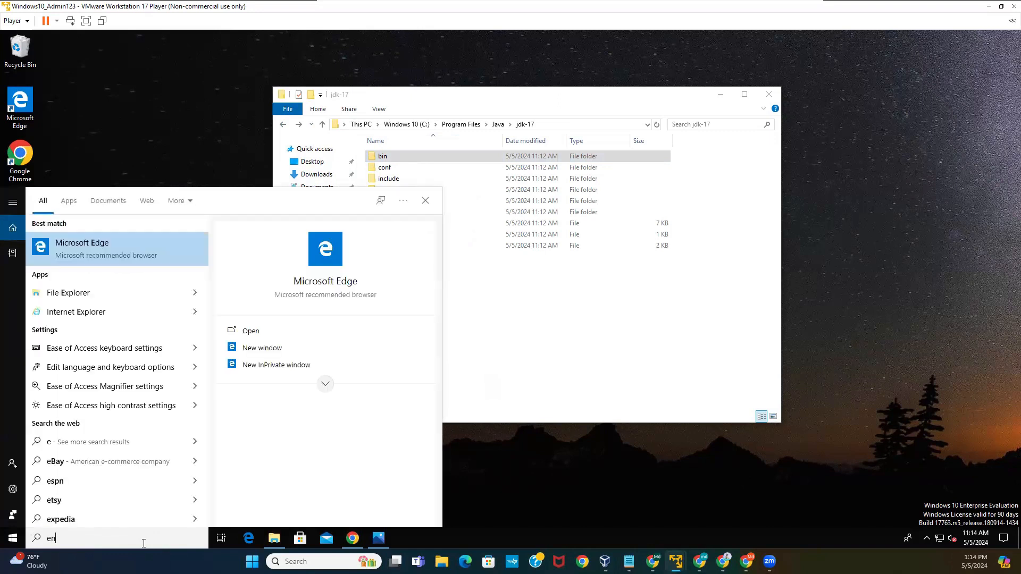
{"action": "type", "text": "viro"}
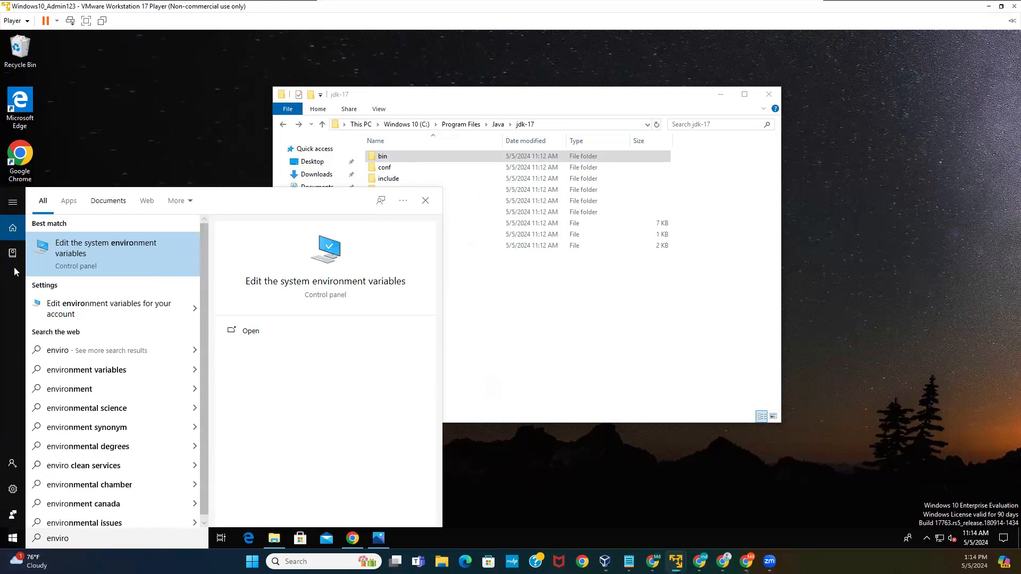
{"action": "left_click", "coordinate": [104, 250]}
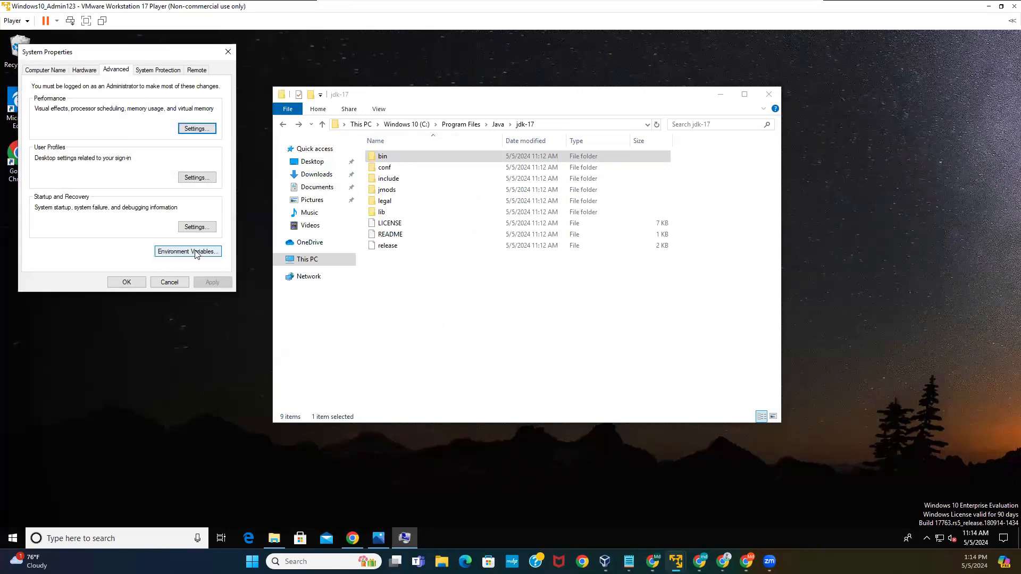
{"action": "left_click", "coordinate": [162, 252]}
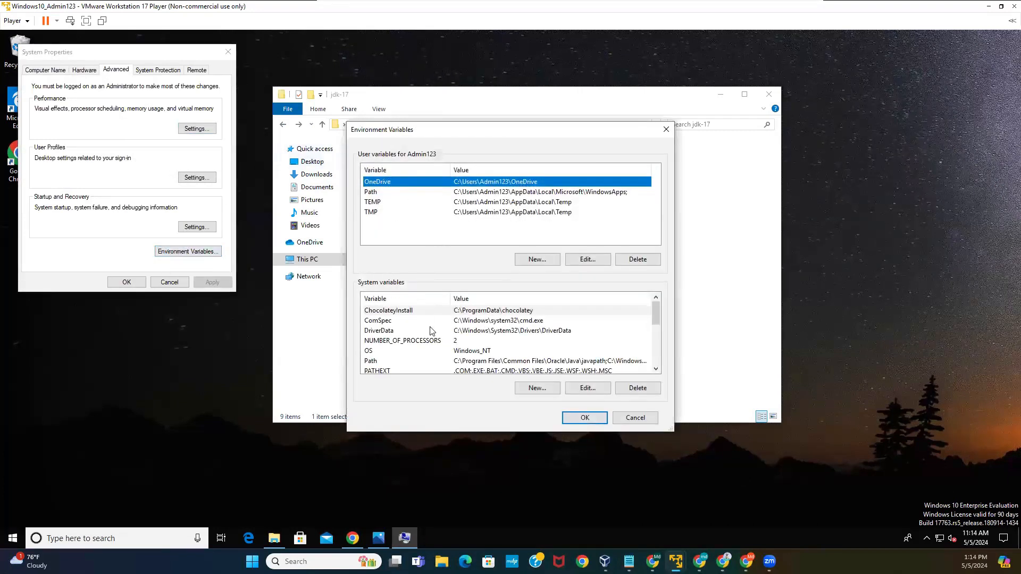
- Create a system variable named JAVA_HOME with the jdk-17 folder path C:\Program Files\Java\jdk-17 copied from File Explorer
{"action": "left_click", "coordinate": [534, 389]}
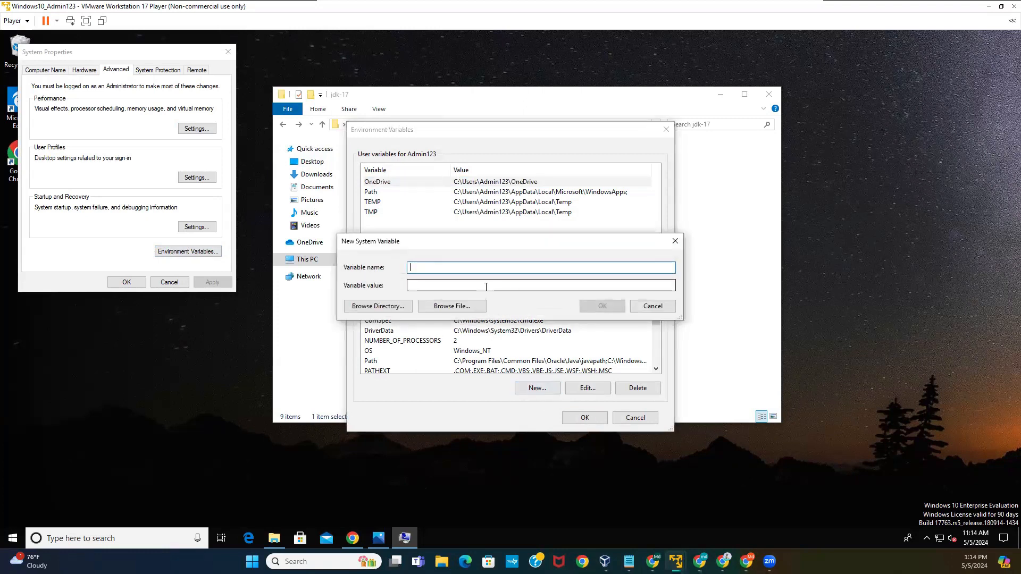
{"action": "type", "text": "JAVA_HOME"}
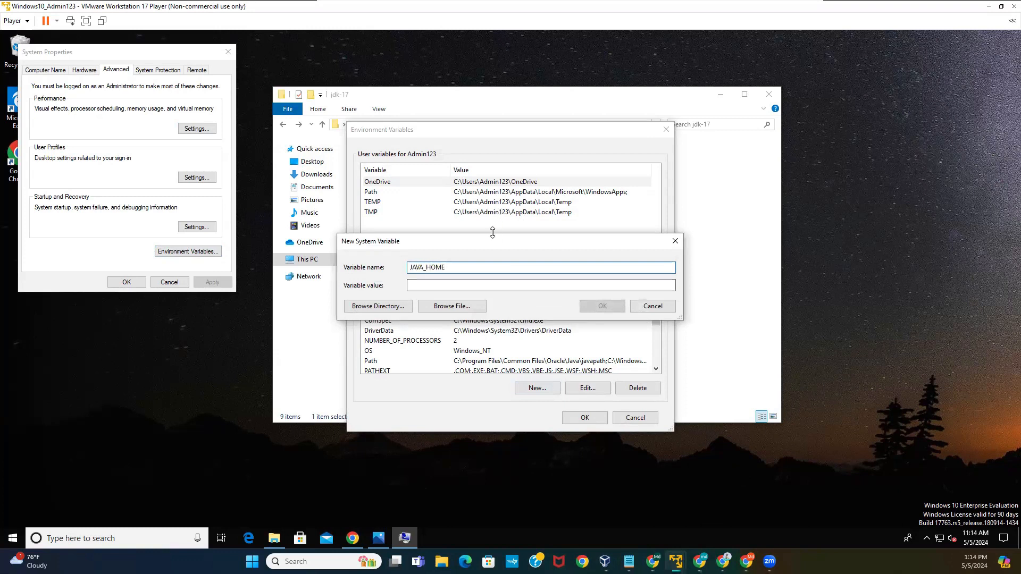
{"action": "left_click", "coordinate": [512, 147]}
{"action": "left_click", "coordinate": [605, 97]}
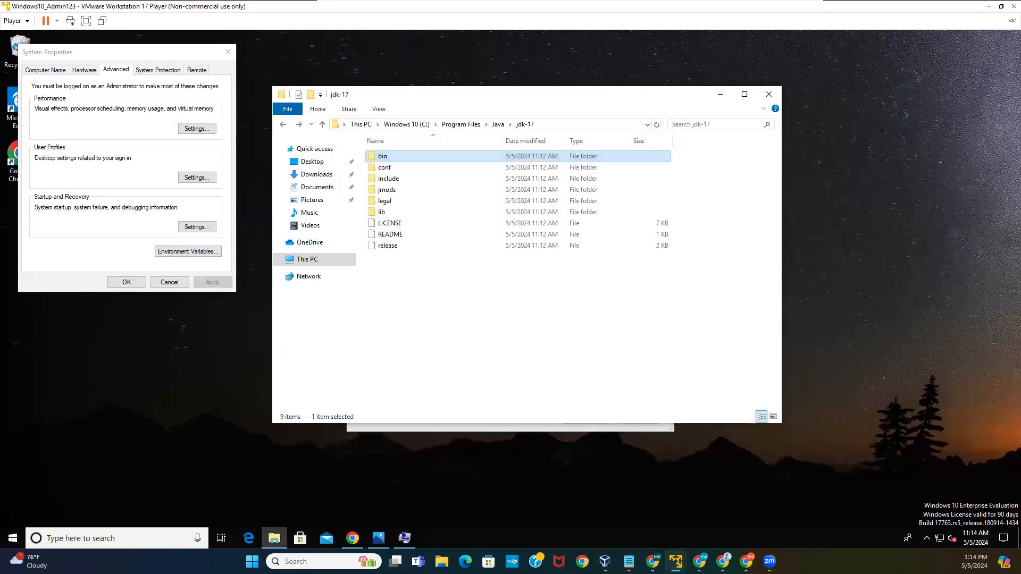
{"action": "left_click_drag", "start_coordinate": [604, 97], "coordinate": [920, 128]}
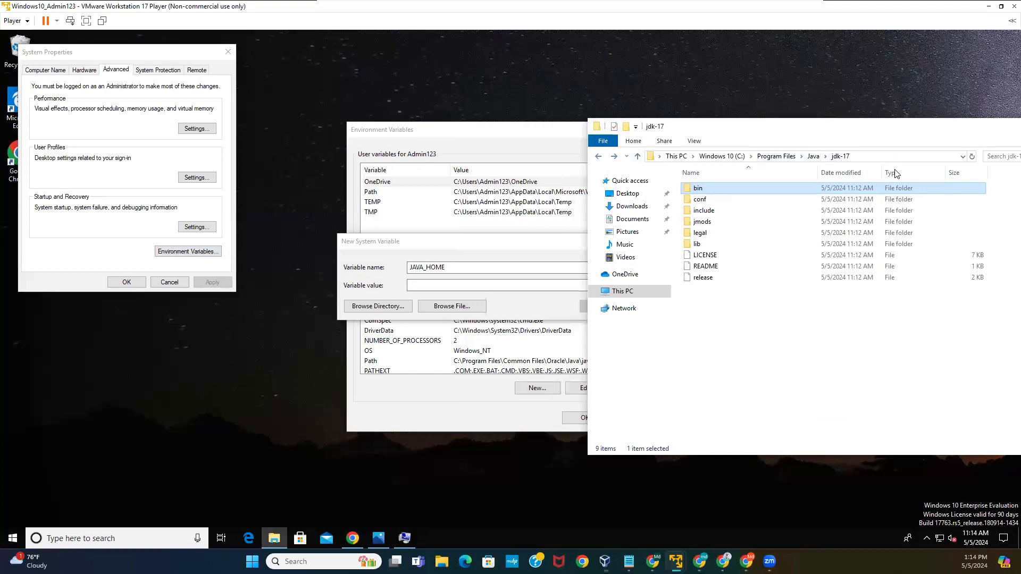
{"action": "left_click", "coordinate": [884, 154]}
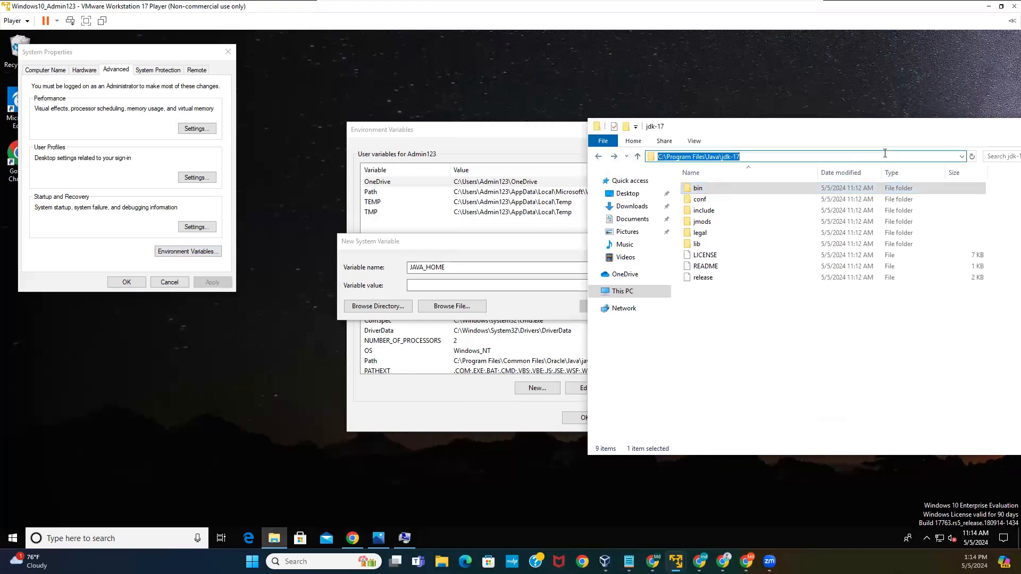
{"action": "right_click", "coordinate": [706, 160]}
{"action": "left_click", "coordinate": [707, 198]}
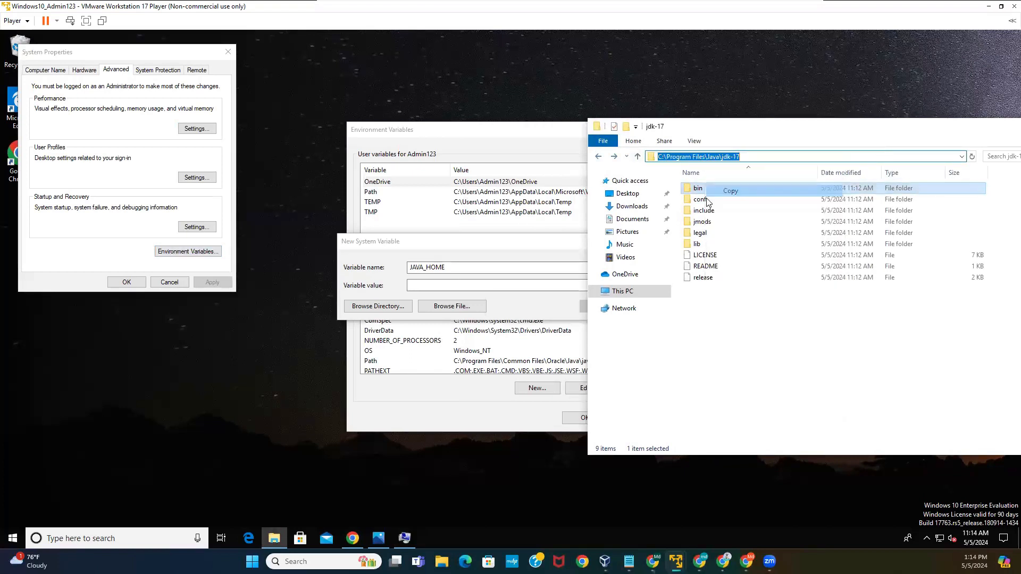
{"action": "left_click", "coordinate": [462, 283]}
{"action": "key", "text": "ctrl+v"}
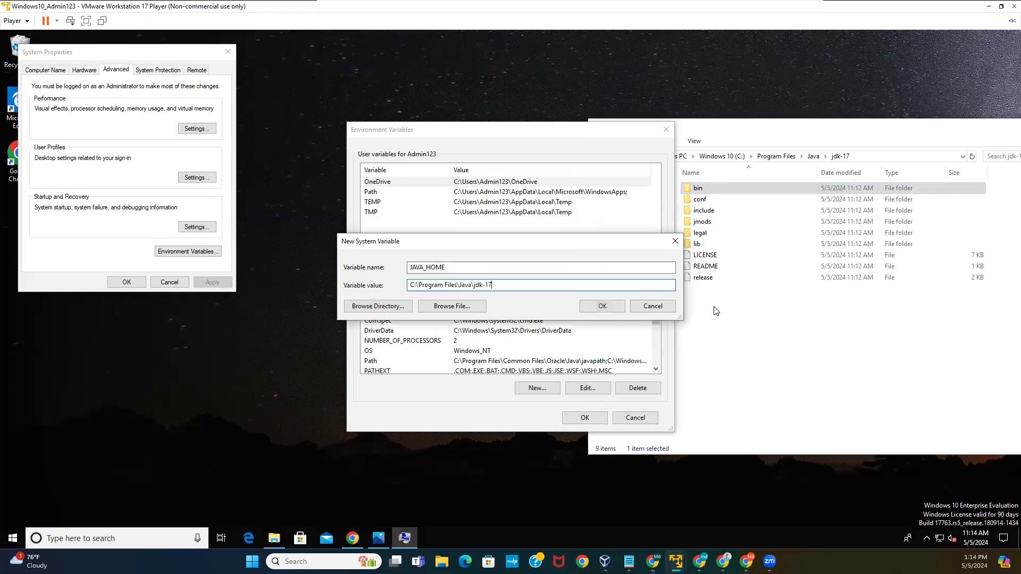
{"action": "left_click", "coordinate": [606, 305]}
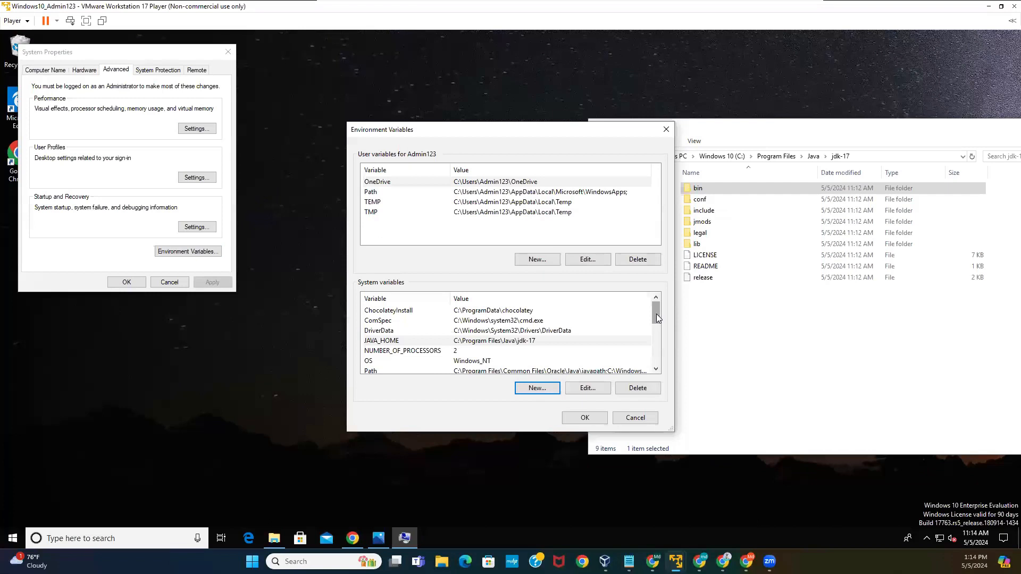
- Open the system Path variable for editing and copy the full path of jdk-17's bin folder from File Explorer
{"action": "left_click_drag", "start_coordinate": [656, 316], "coordinate": [657, 323]}
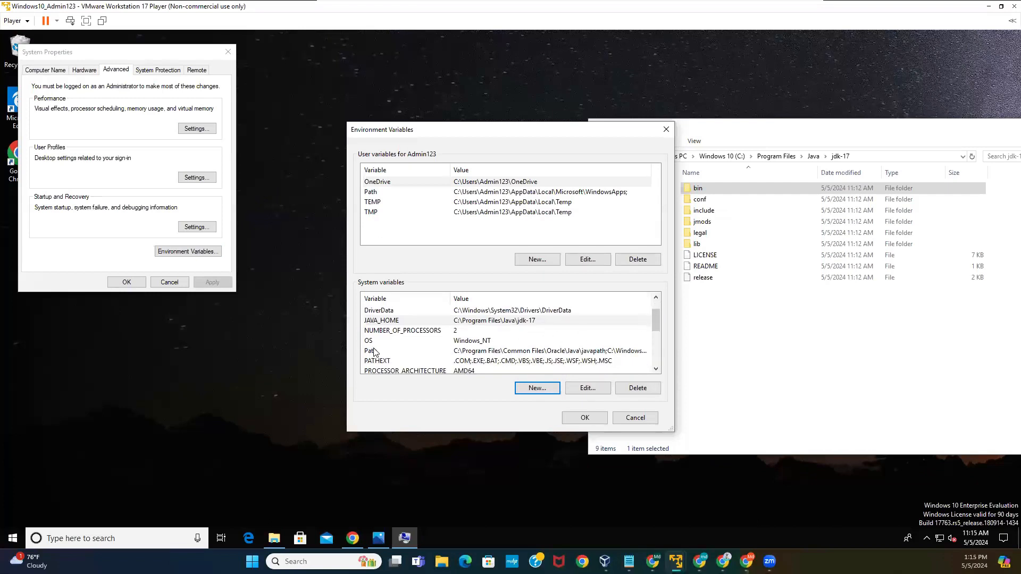
{"action": "left_click", "coordinate": [477, 352]}
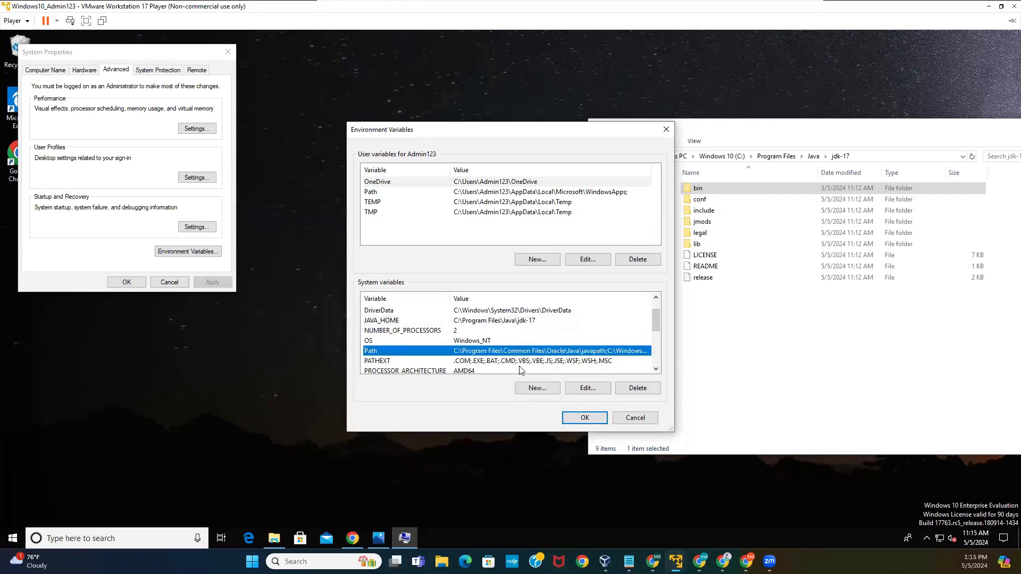
{"action": "left_click", "coordinate": [587, 389]}
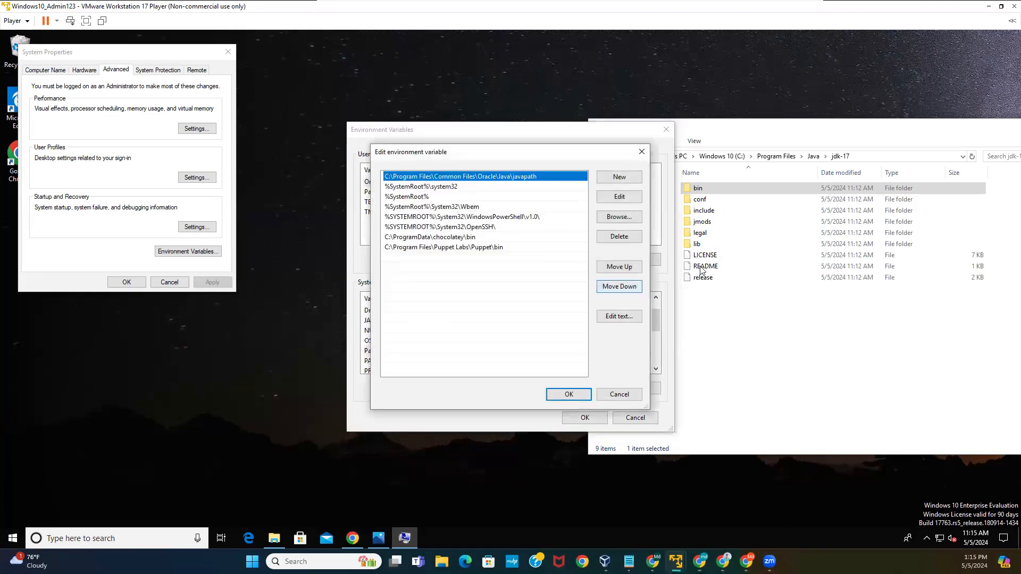
{"action": "left_click", "coordinate": [628, 179]}
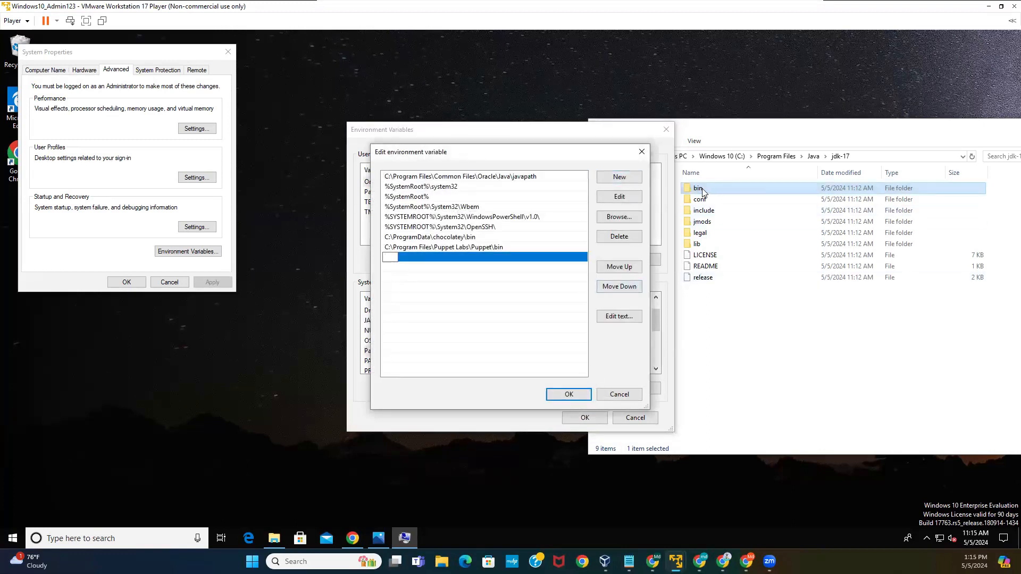
{"action": "left_click", "coordinate": [698, 188]}
{"action": "double_click", "coordinate": [697, 189]}
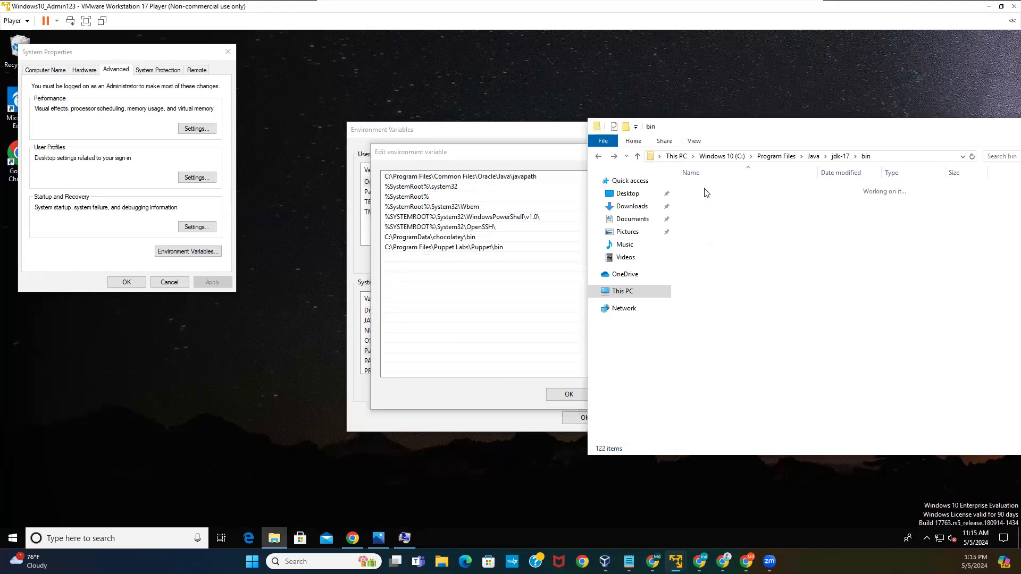
{"action": "left_click", "coordinate": [904, 158]}
{"action": "right_click", "coordinate": [721, 156]}
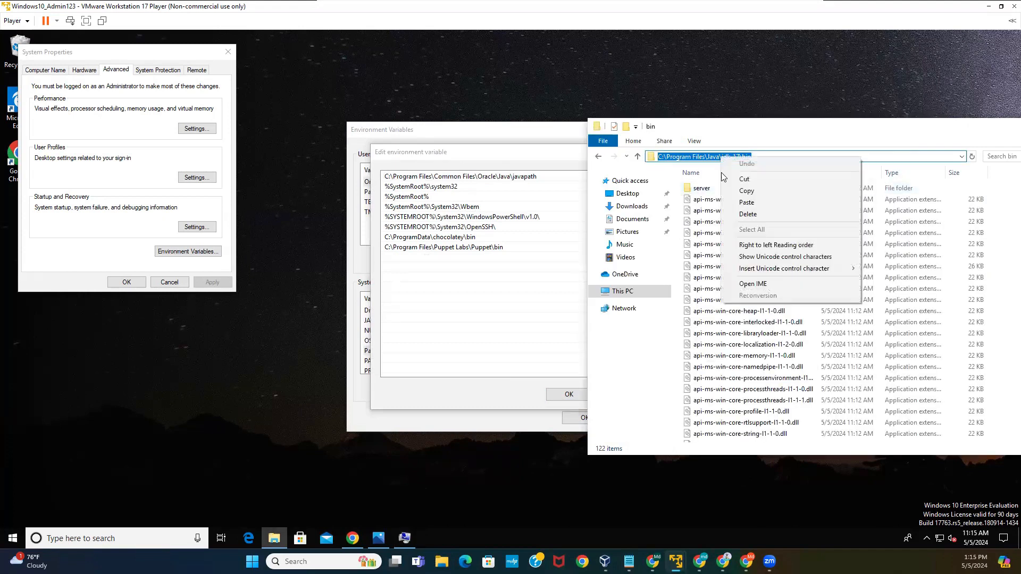
{"action": "left_click", "coordinate": [744, 191]}
- Add C:\Program Files\Java\jdk-17\bin as a new entry in the system Path variable and accept the environment variable changes
{"action": "left_click", "coordinate": [536, 358]}
{"action": "left_click", "coordinate": [619, 178]}
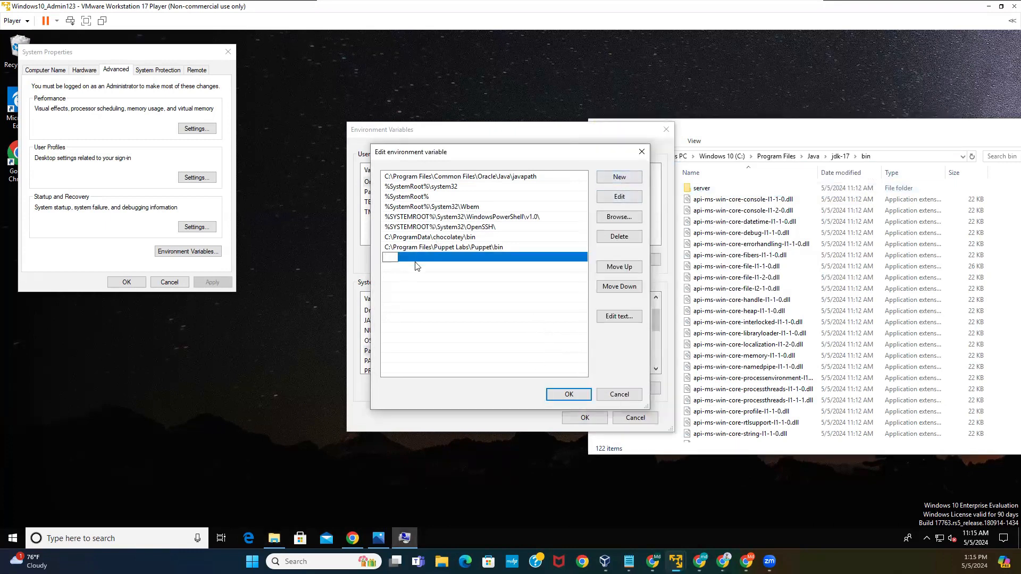
{"action": "key", "text": "ctrl+v"}
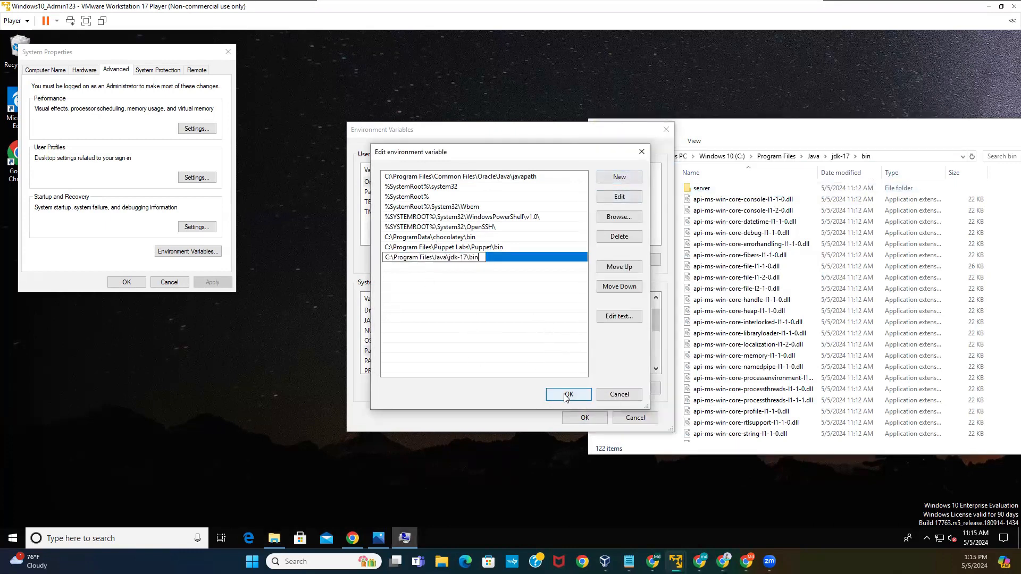
{"action": "left_click", "coordinate": [568, 395]}
{"action": "left_click", "coordinate": [584, 418]}
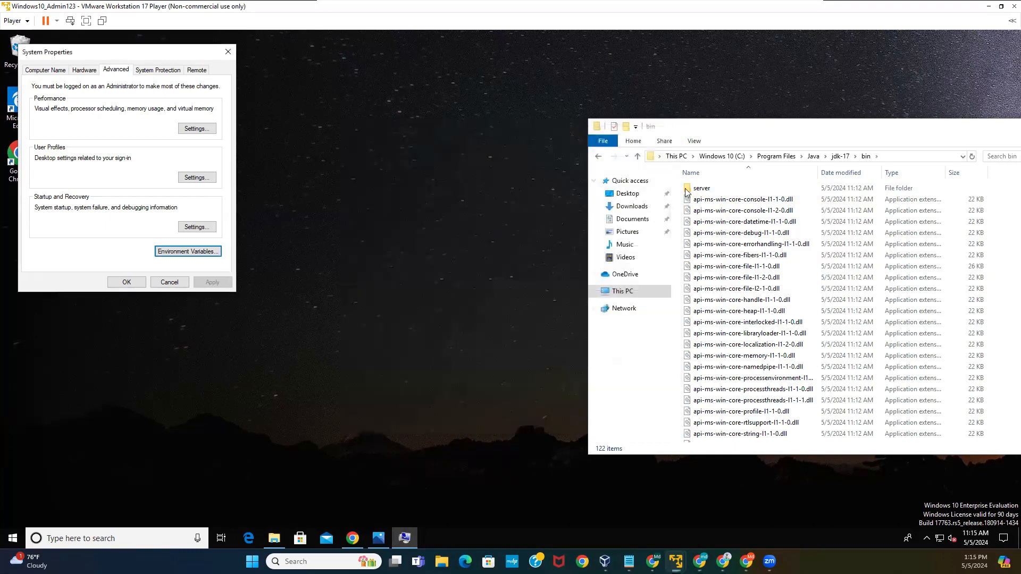
- Close the bin folder window and accept and close the System Properties dialog
{"action": "left_click_drag", "start_coordinate": [588, 121], "coordinate": [315, 82]}
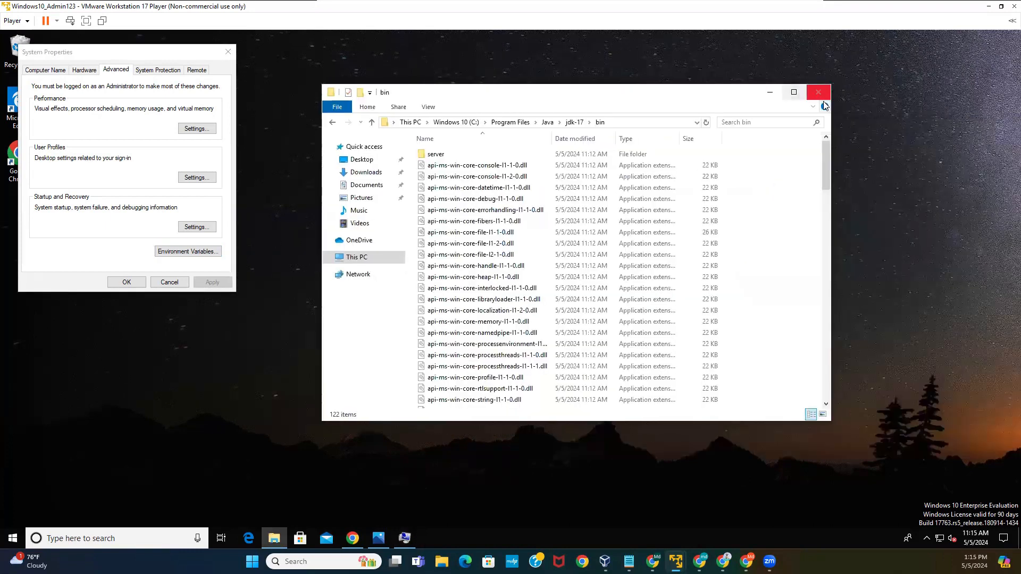
{"action": "left_click", "coordinate": [819, 89]}
{"action": "left_click", "coordinate": [133, 280]}
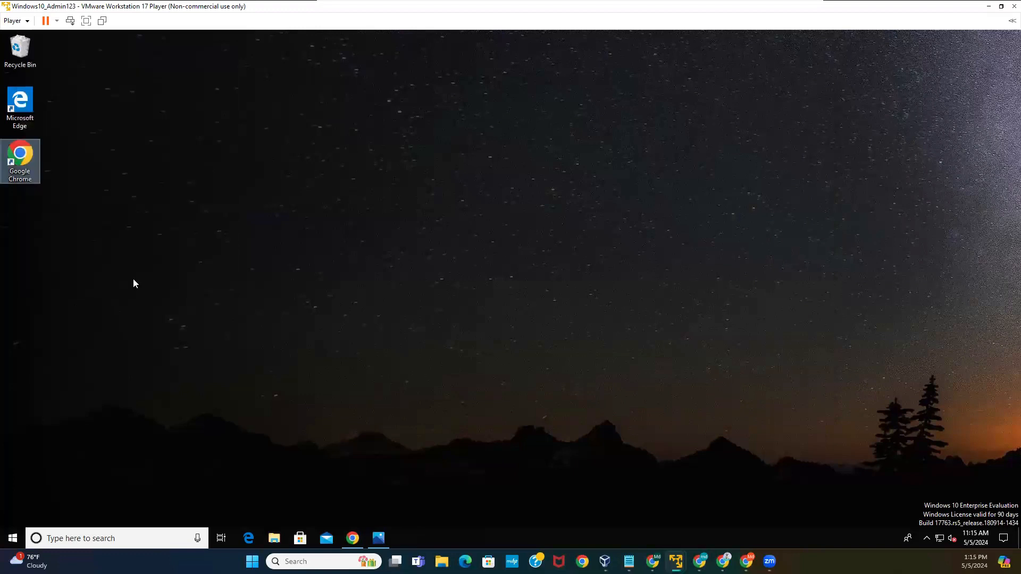
- Open Command Prompt through a Windows search for "cmd" and check the installed Java with java -version
{"action": "left_click", "coordinate": [93, 538]}
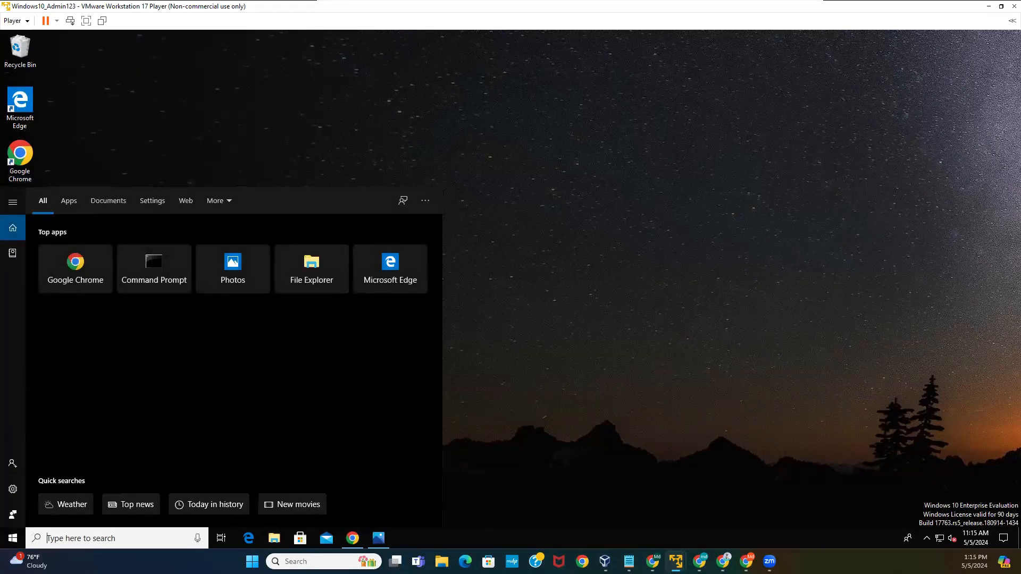
{"action": "type", "text": "cmd"}
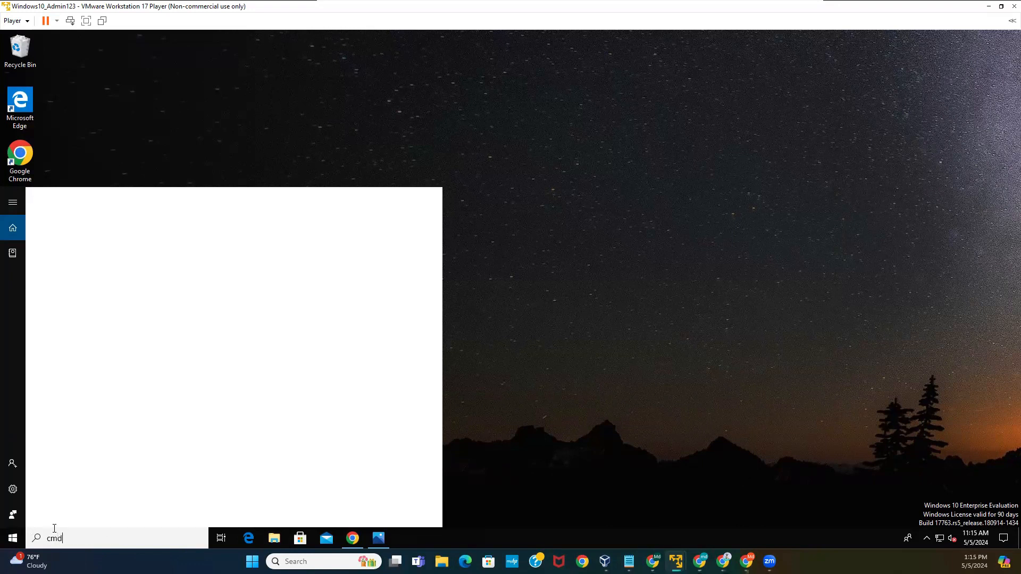
{"action": "key", "text": "Return"}
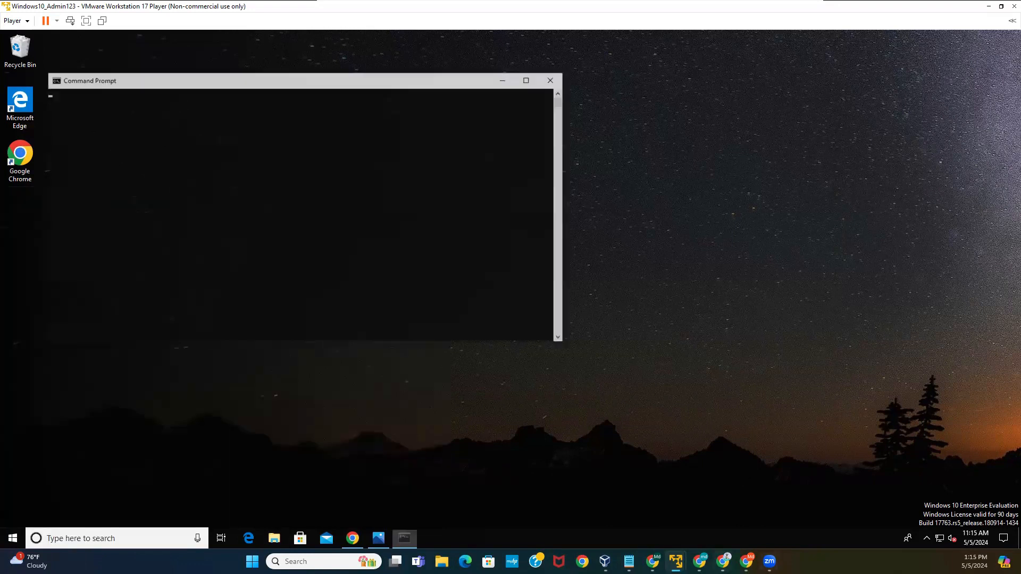
{"action": "left_click", "coordinate": [379, 212]}
{"action": "type", "text": "java"}
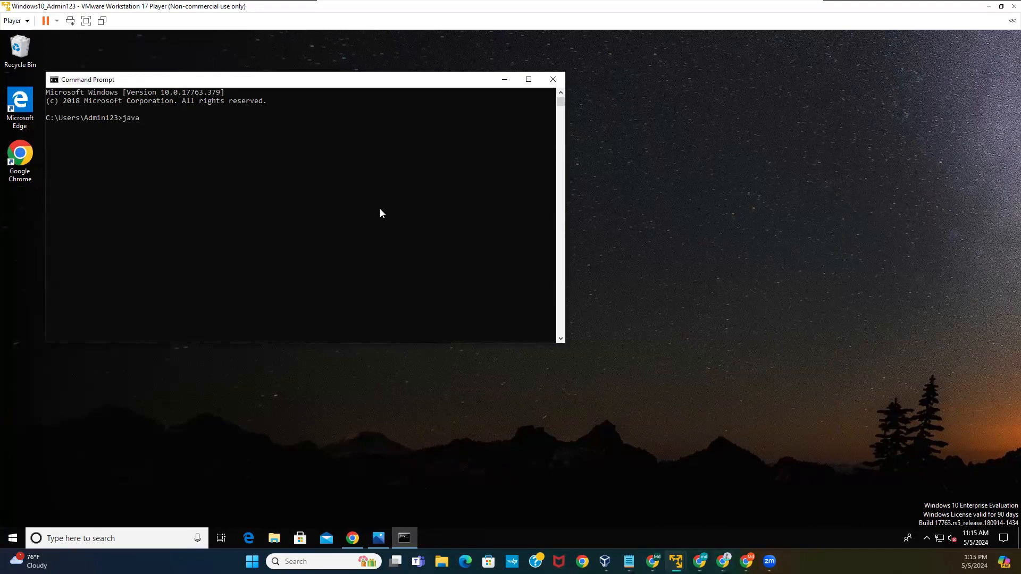
{"action": "type", "text": " -version"}
{"action": "key", "text": "Return"}
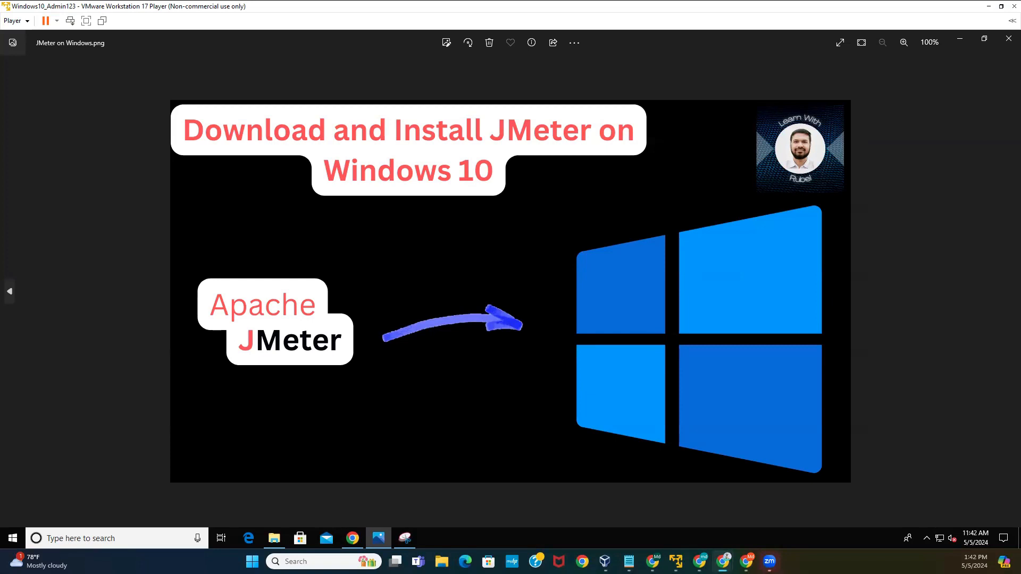
- Switch to Chrome, open the Download Apache JMeter page from the search results and download the binary apache-jmeter-5.6.3.zip
{"action": "left_click", "coordinate": [962, 42]}
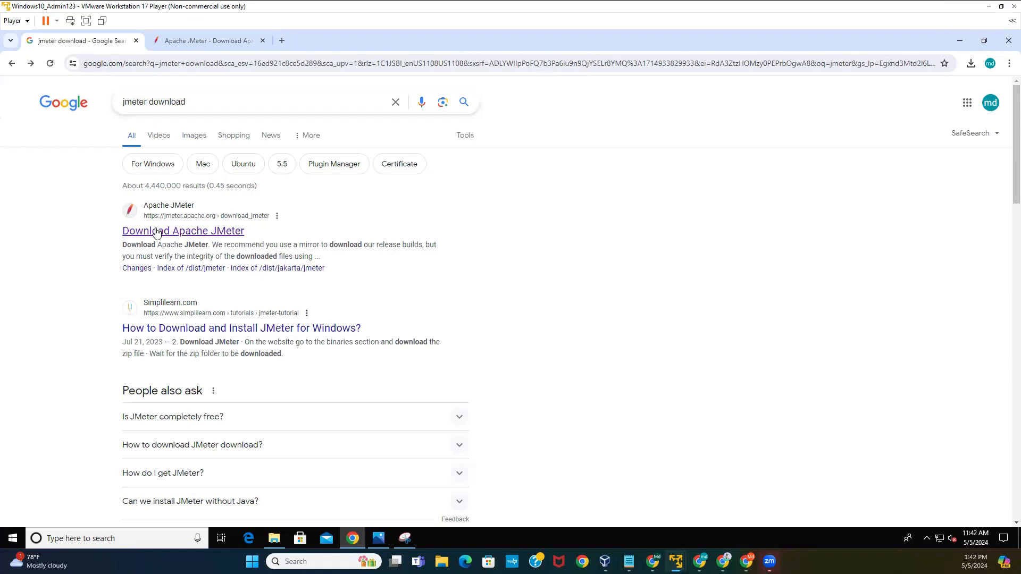
{"action": "left_click", "coordinate": [211, 232]}
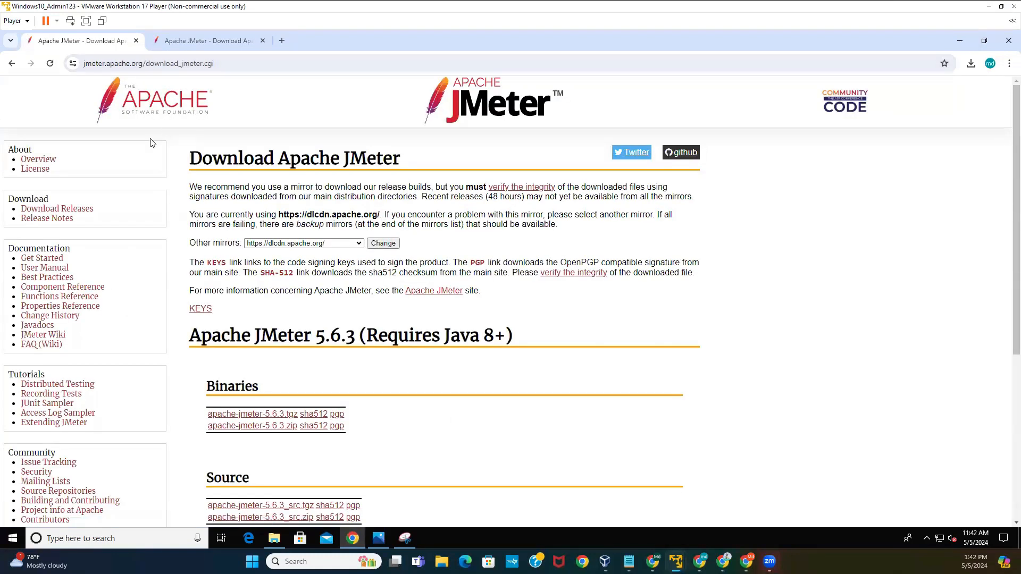
{"action": "left_click", "coordinate": [87, 210]}
{"action": "scroll", "coordinate": [456, 353], "scroll_direction": "down", "scroll_amount": 1}
{"action": "scroll", "coordinate": [456, 353], "scroll_direction": "down", "scroll_amount": 1}
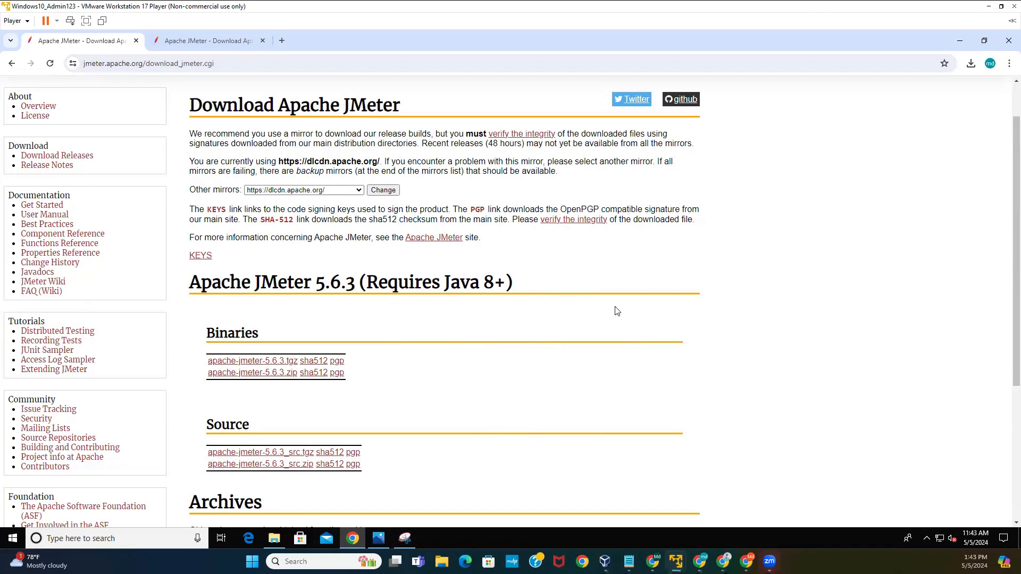
{"action": "scroll", "coordinate": [308, 316], "scroll_direction": "down", "scroll_amount": 1}
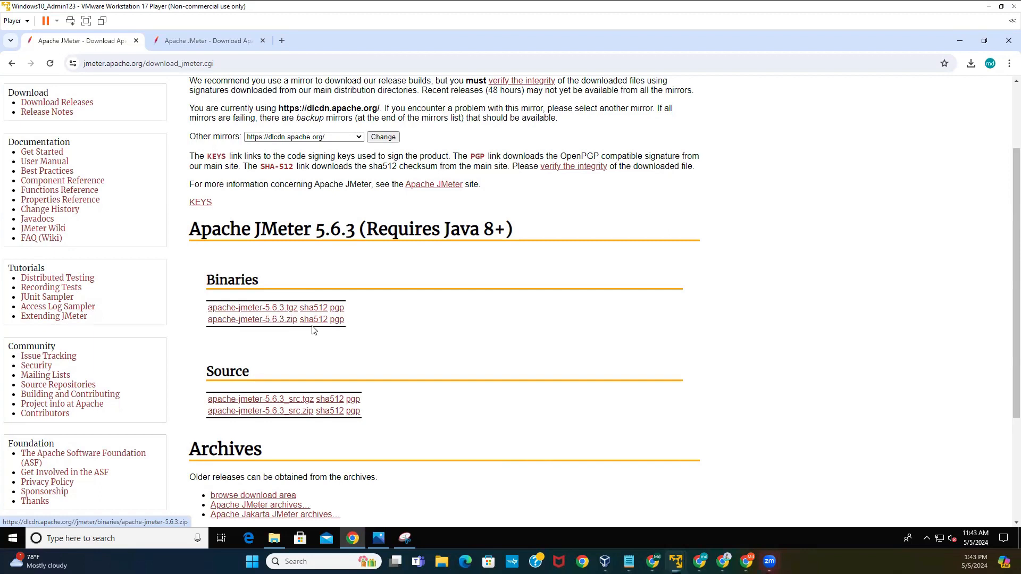
{"action": "left_click", "coordinate": [268, 321]}
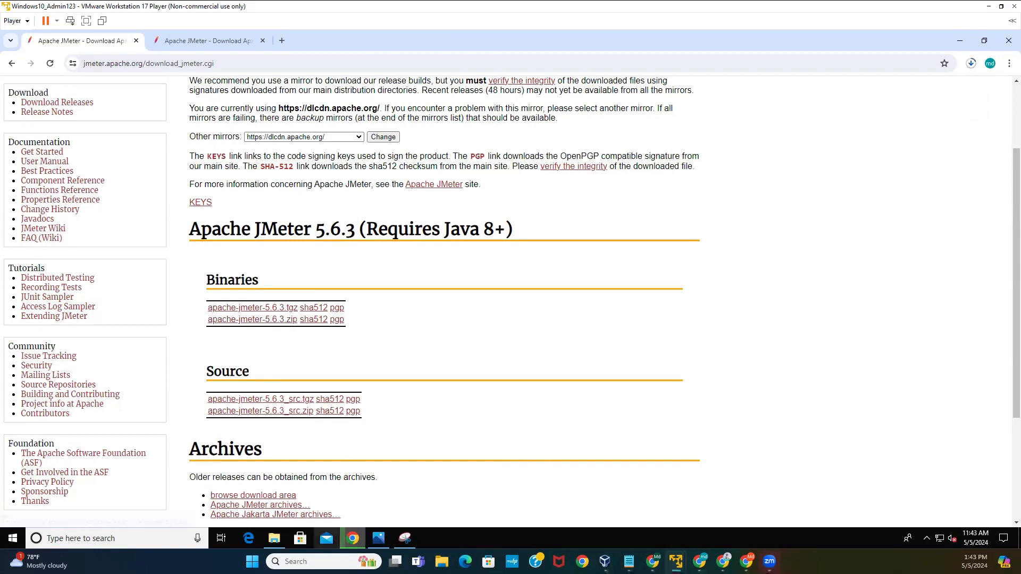
- Open the Downloads folder in File Explorer and delete the duplicate archive apache-jmeter-5.6.3 (1)
{"action": "left_click", "coordinate": [274, 538]}
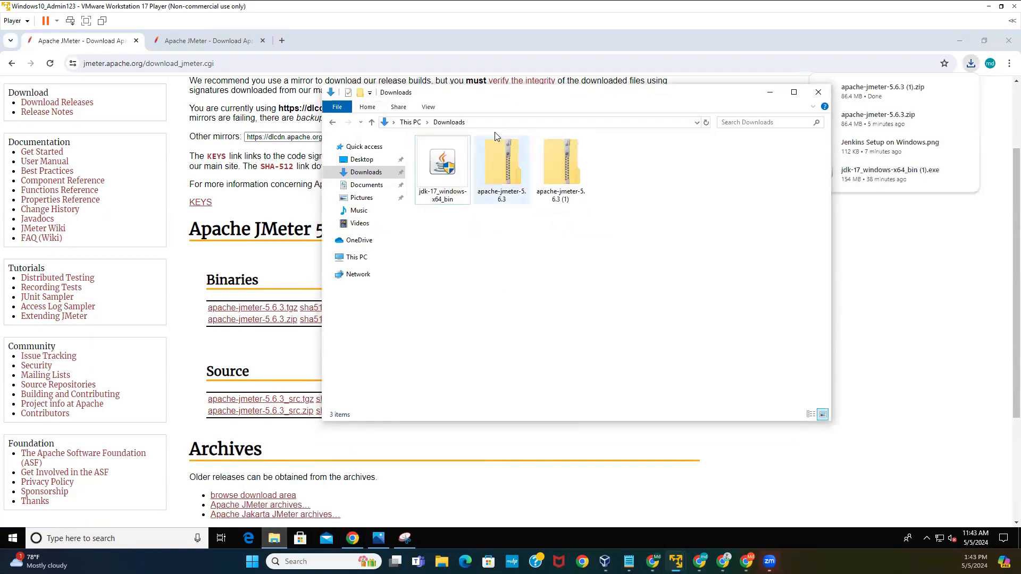
{"action": "right_click", "coordinate": [550, 167]}
{"action": "left_click", "coordinate": [579, 346]}
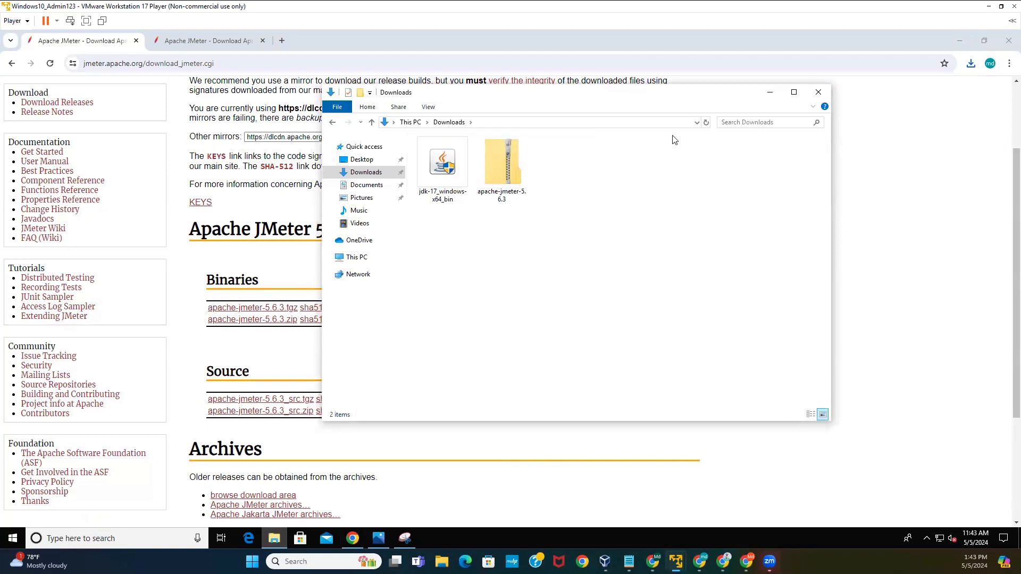
- Extract the apache-jmeter-5.6.3 archive to a folder of the same name in Downloads and close the extracted folder's window
{"action": "right_click", "coordinate": [496, 151]}
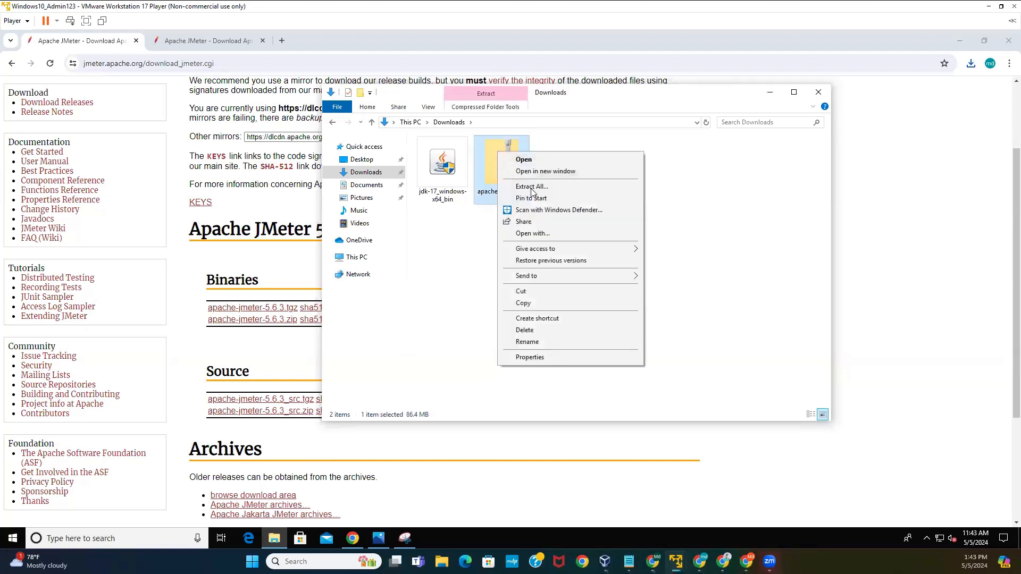
{"action": "left_click", "coordinate": [533, 188]}
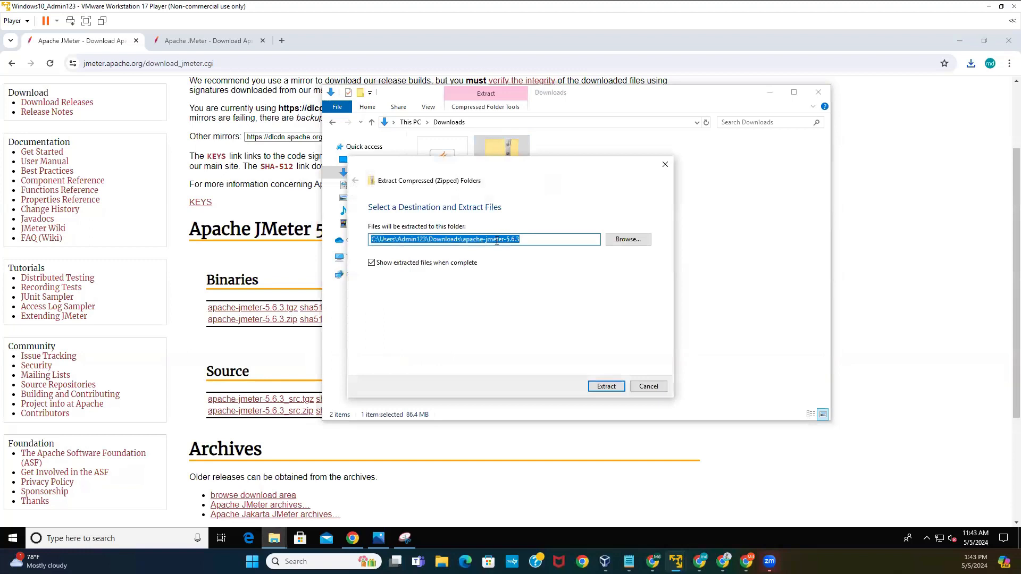
{"action": "left_click", "coordinate": [606, 387]}
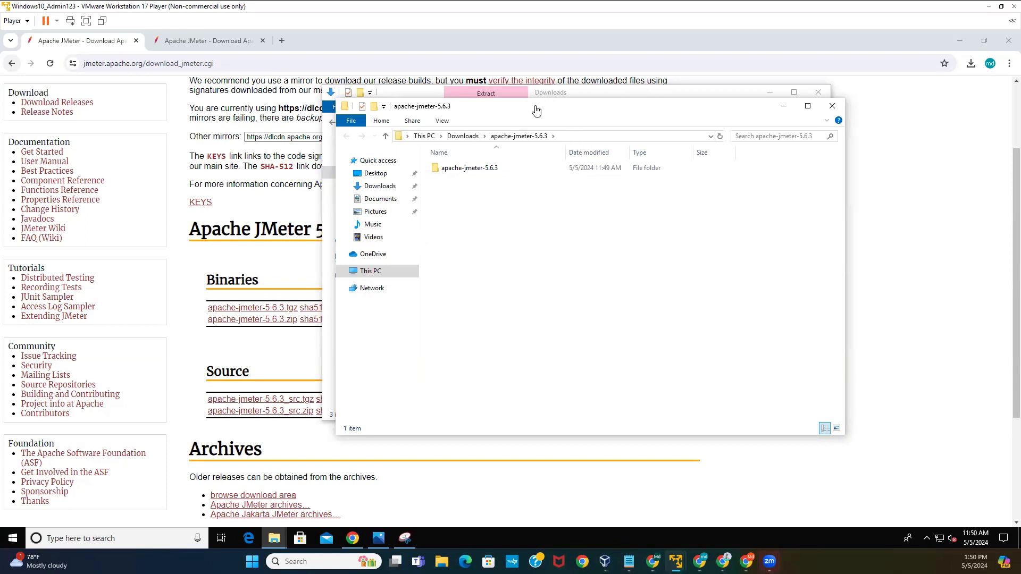
{"action": "left_click", "coordinate": [832, 106]}
{"action": "left_click", "coordinate": [481, 231]}
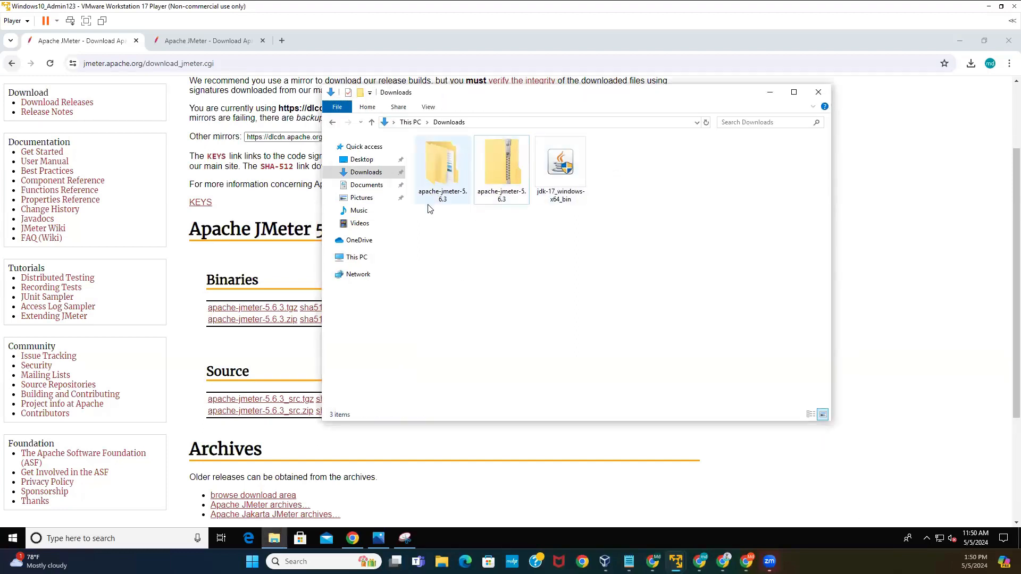
- Open the bin folder inside the extracted apache-jmeter-5.6.3 folders and launch JMeter with the jmeter Windows batch file
{"action": "left_click", "coordinate": [438, 159]}
{"action": "double_click", "coordinate": [438, 160]}
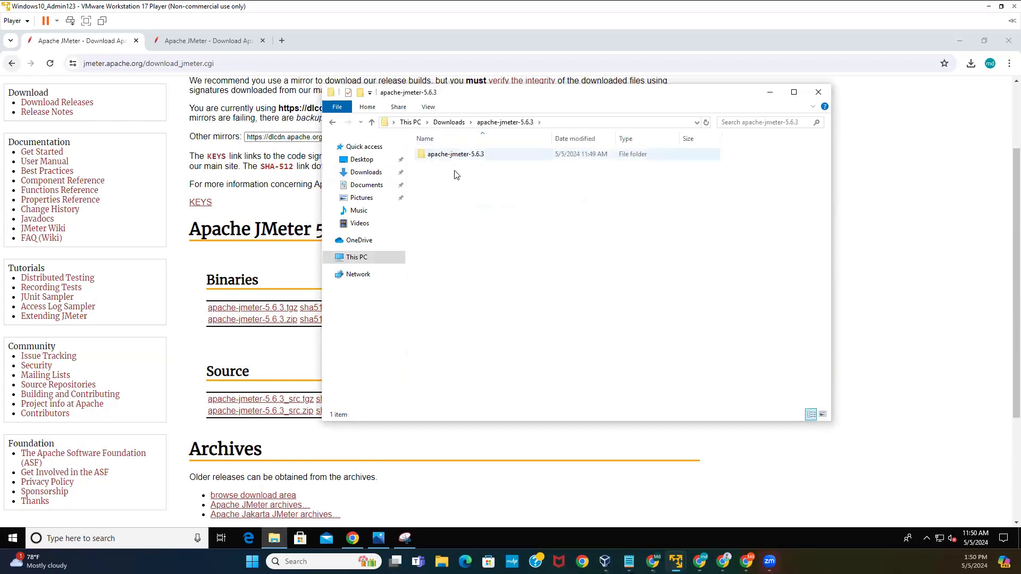
{"action": "double_click", "coordinate": [441, 154]}
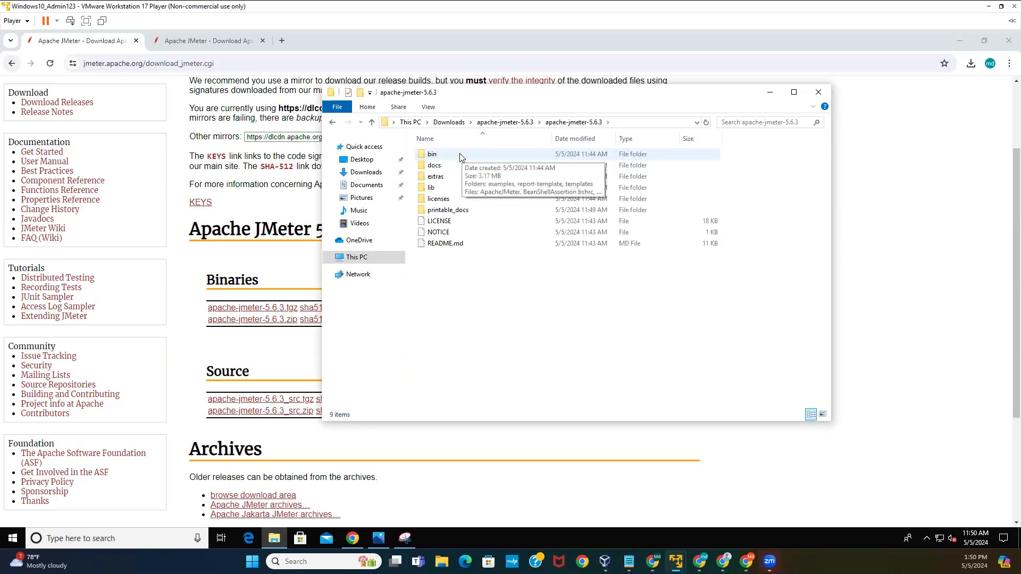
{"action": "double_click", "coordinate": [461, 155]}
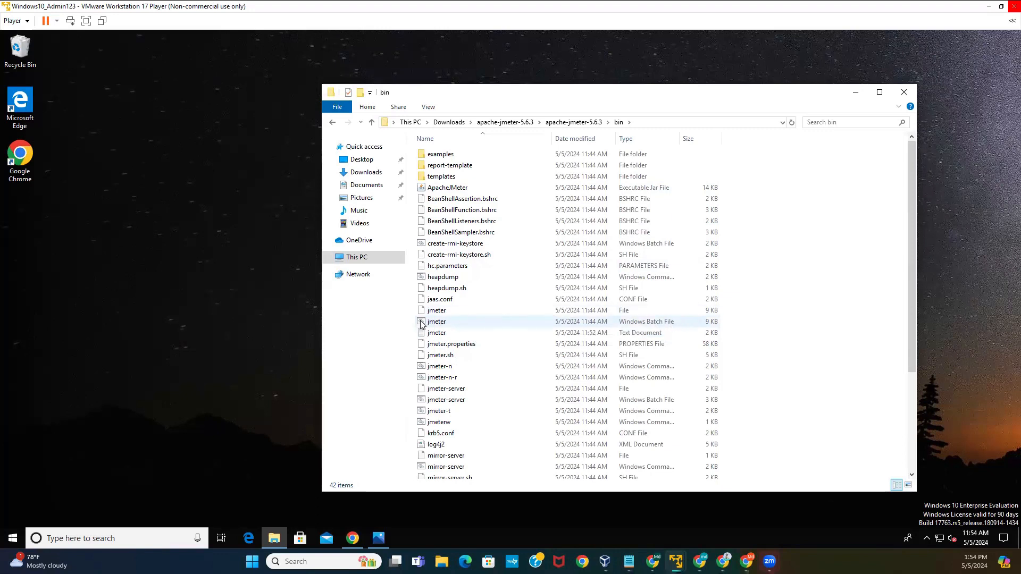
{"action": "left_click", "coordinate": [452, 325]}
{"action": "double_click", "coordinate": [452, 324]}
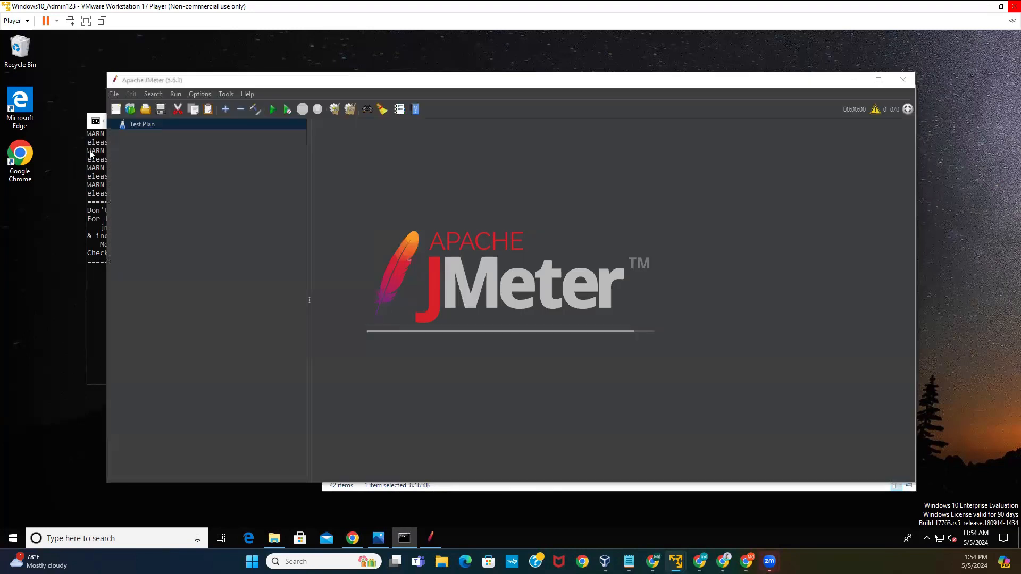
- Reposition the overlapping JMeter and cmd.exe console windows on the desktop and close the console
{"action": "left_click", "coordinate": [91, 153]}
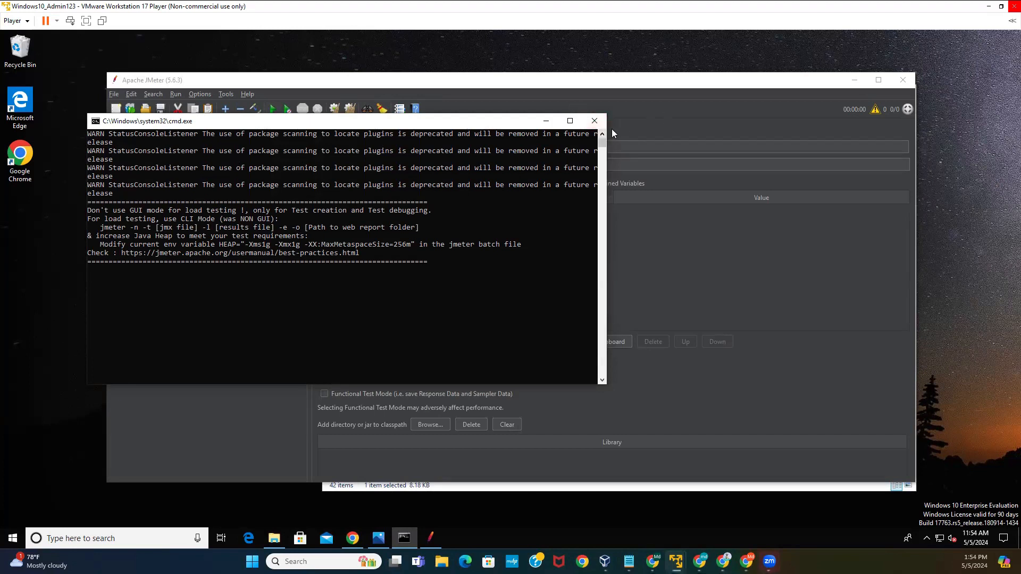
{"action": "left_click_drag", "start_coordinate": [496, 122], "coordinate": [778, 154]}
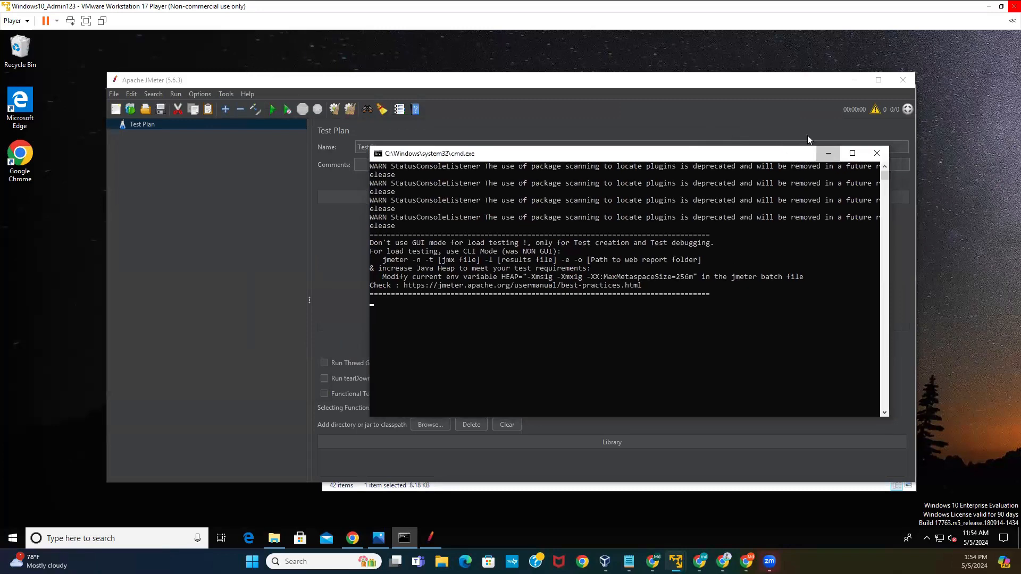
{"action": "left_click", "coordinate": [204, 138]}
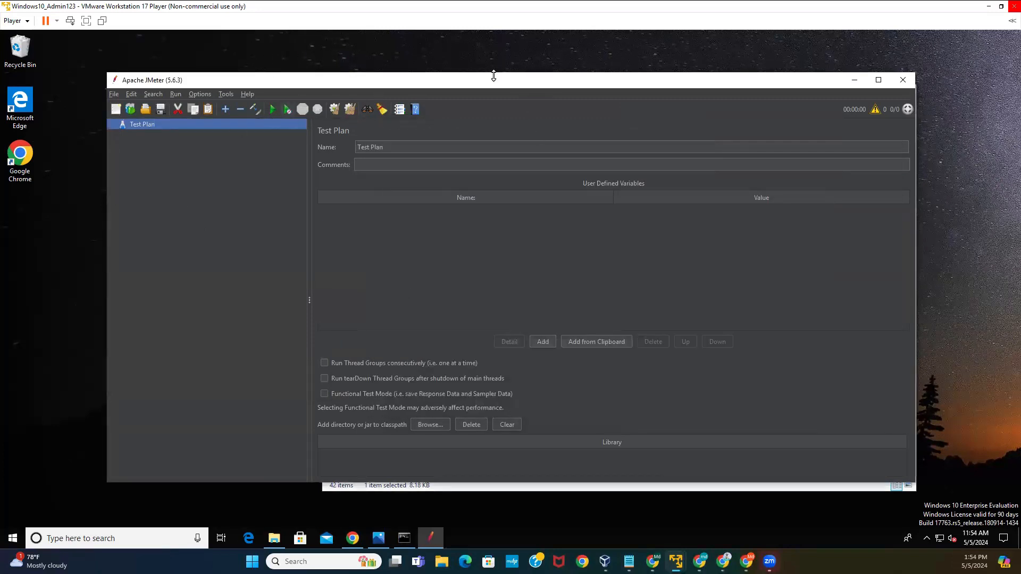
{"action": "left_click_drag", "start_coordinate": [493, 79], "coordinate": [443, 34]}
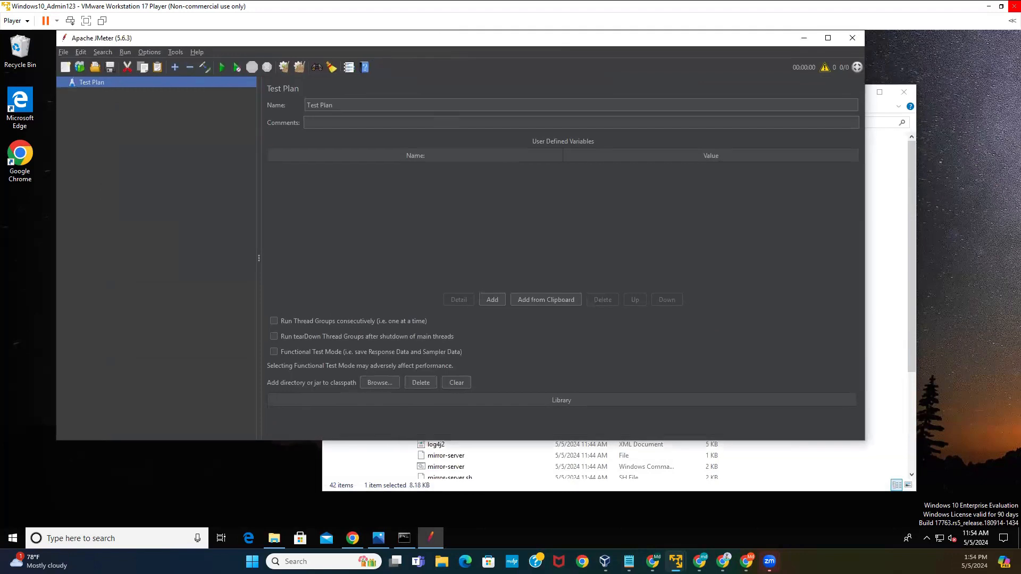
{"action": "left_click", "coordinate": [404, 538]}
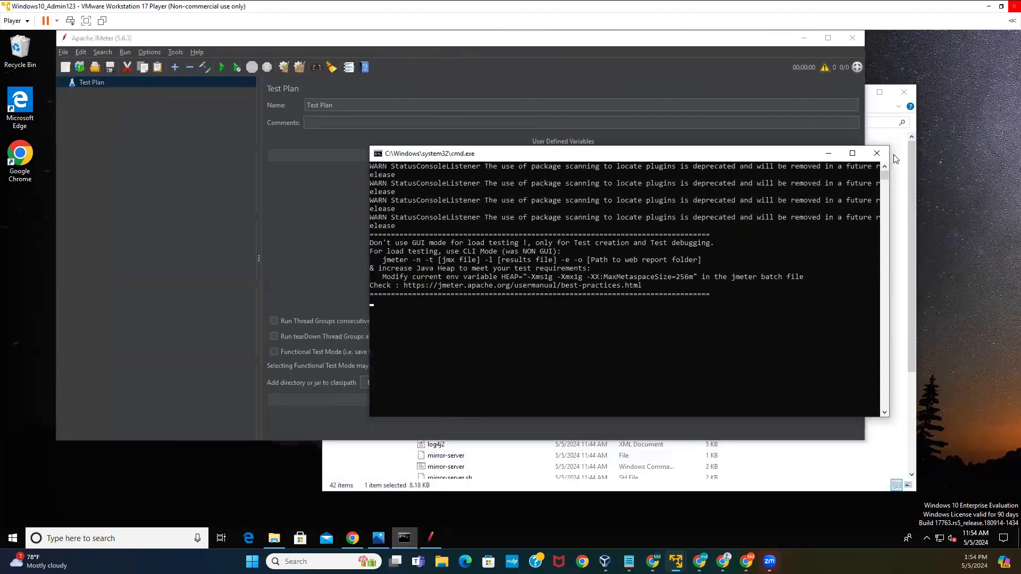
{"action": "left_click", "coordinate": [881, 155]}
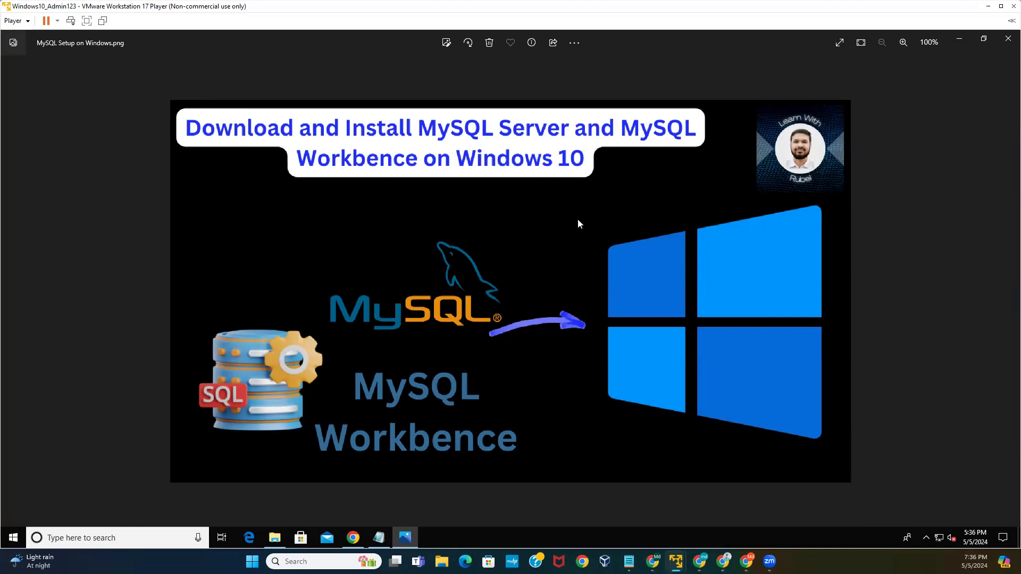
- View the MySQL Community Server download page in Chrome, and launch the mysql-8.3.0-winx64 installer from the Downloads folder
{"action": "left_click", "coordinate": [955, 39]}
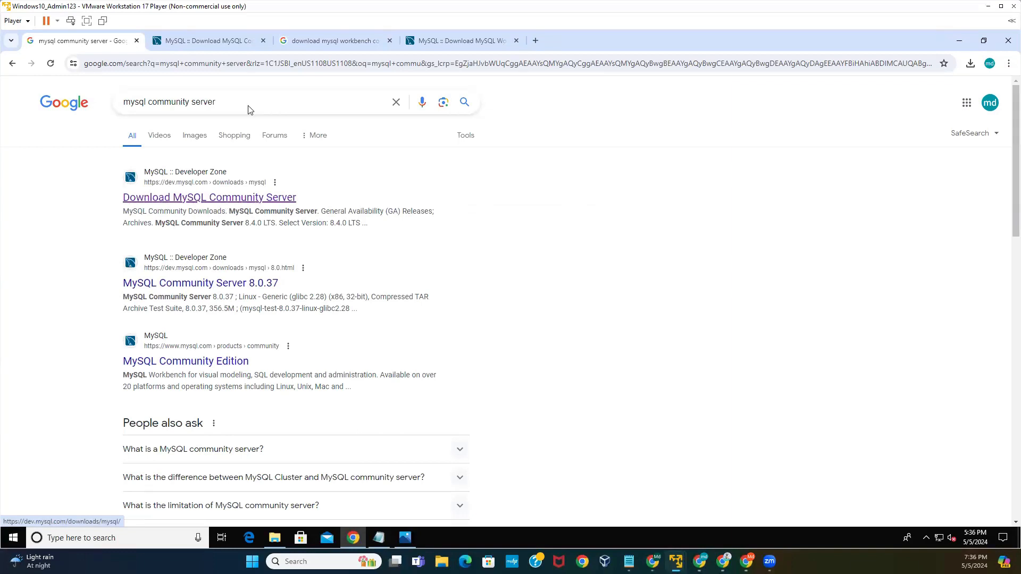
{"action": "left_click", "coordinate": [194, 38]}
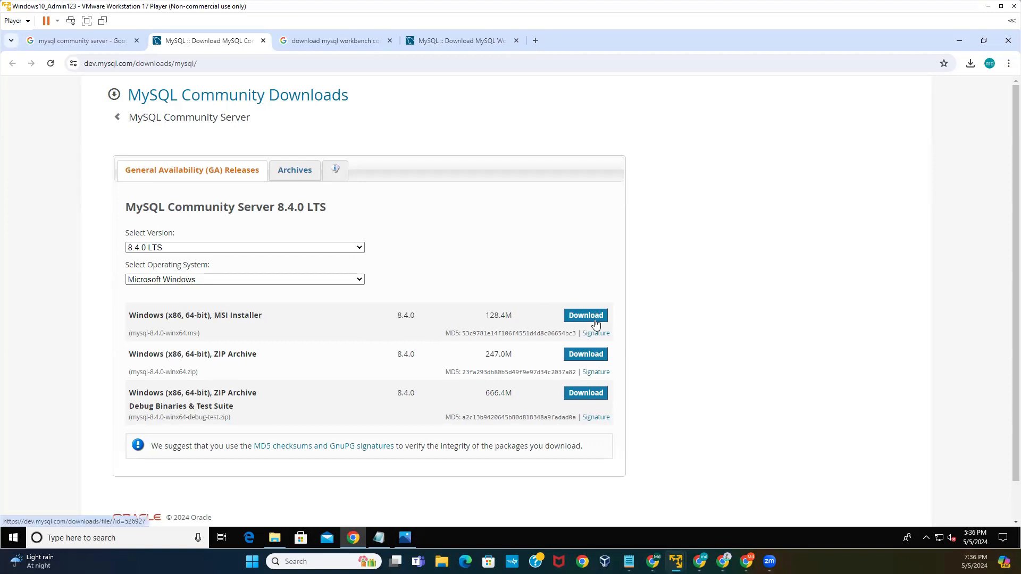
{"action": "left_click", "coordinate": [276, 538]}
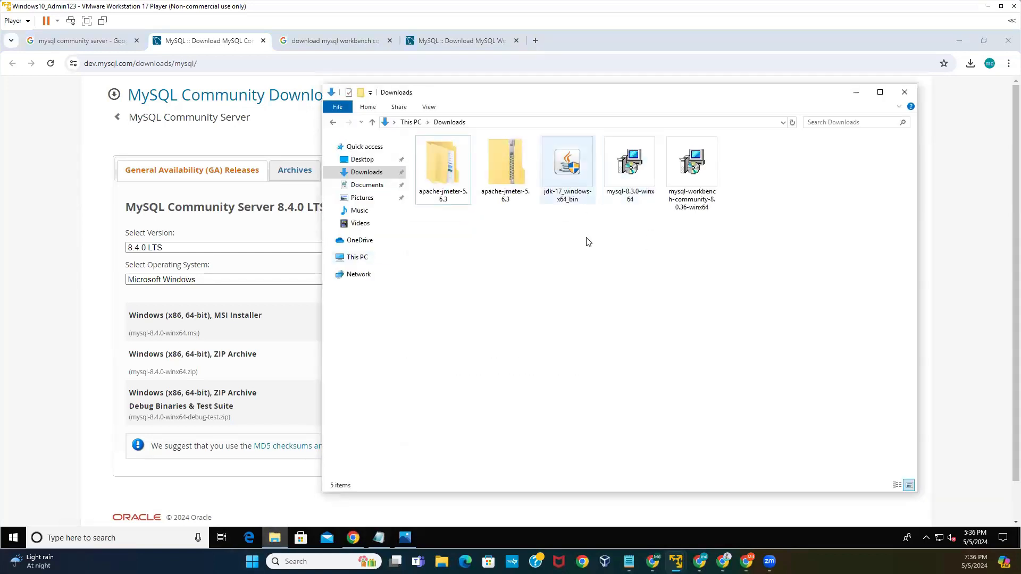
{"action": "left_click", "coordinate": [628, 164]}
{"action": "double_click", "coordinate": [629, 163]}
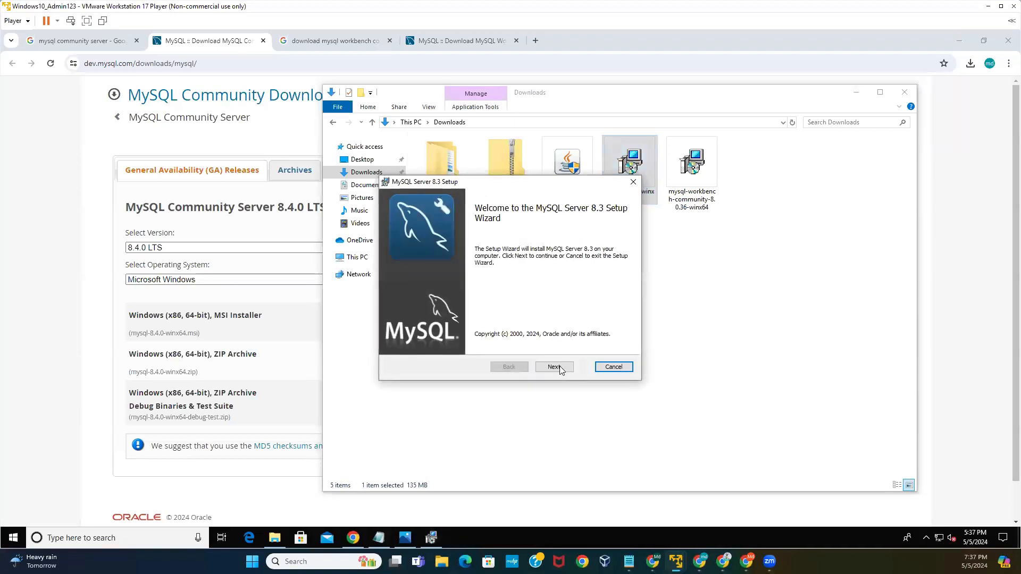
- Accept the license agreement, choose the Complete setup type and install MySQL Server 8.3, allowing the installer to make changes
{"action": "left_click", "coordinate": [554, 367]}
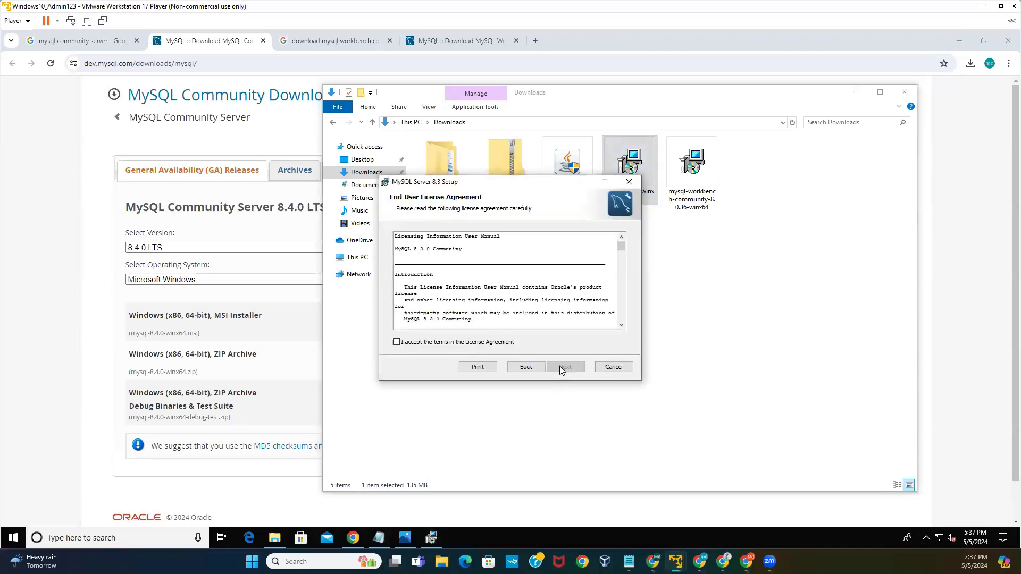
{"action": "left_click", "coordinate": [398, 342]}
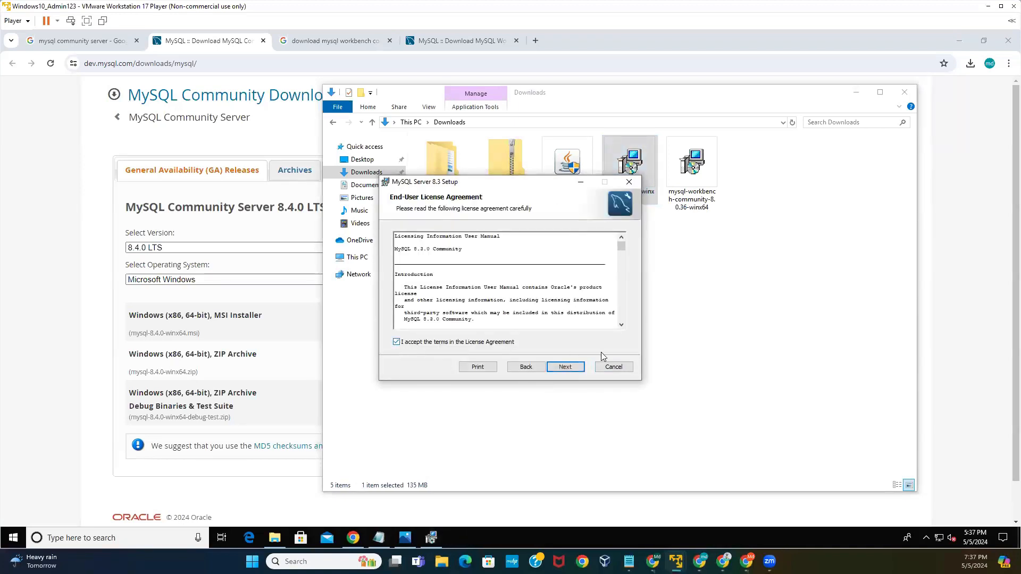
{"action": "left_click", "coordinate": [565, 367]}
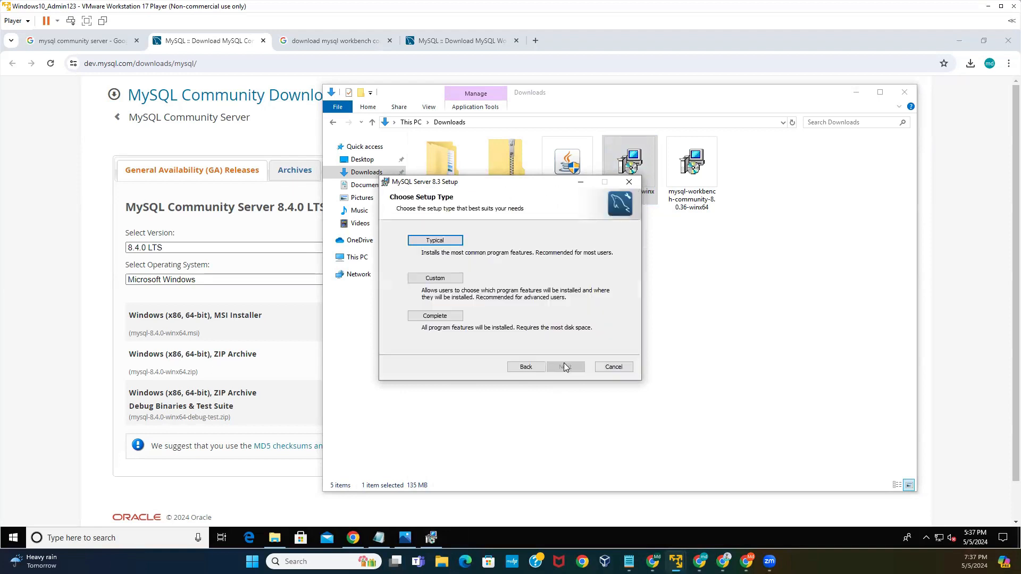
{"action": "left_click", "coordinate": [447, 320]}
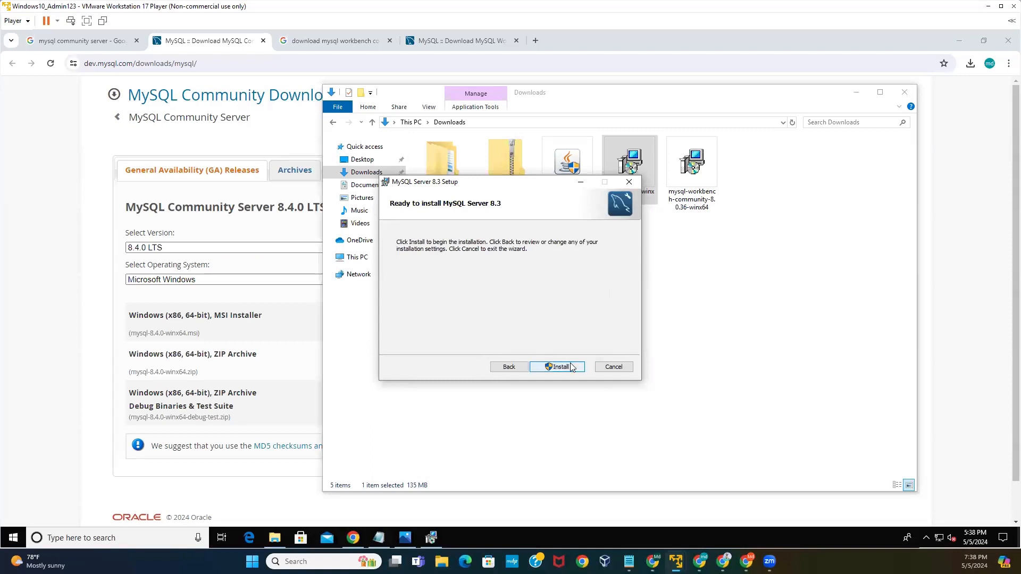
{"action": "left_click", "coordinate": [561, 366]}
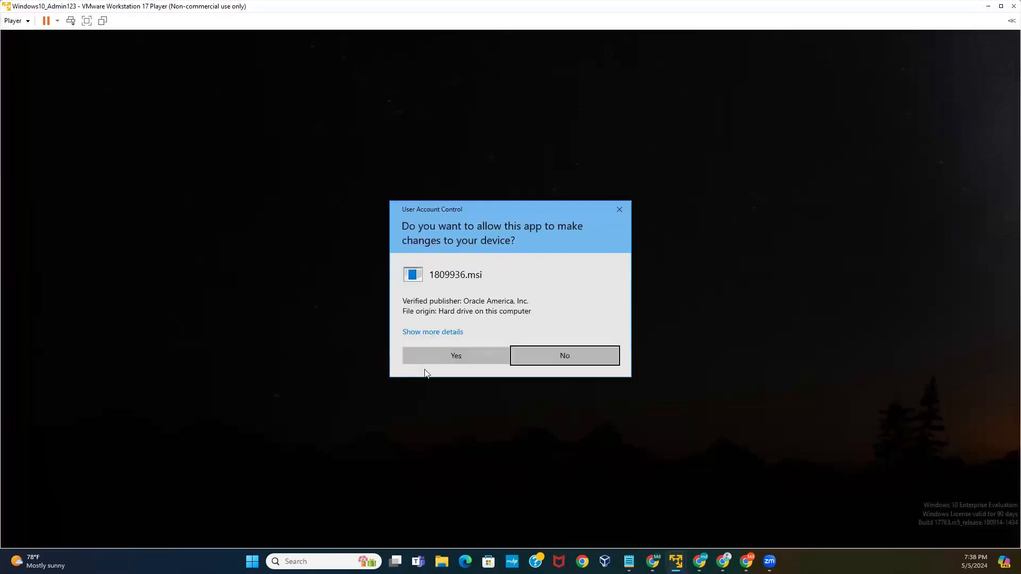
{"action": "left_click", "coordinate": [445, 355]}
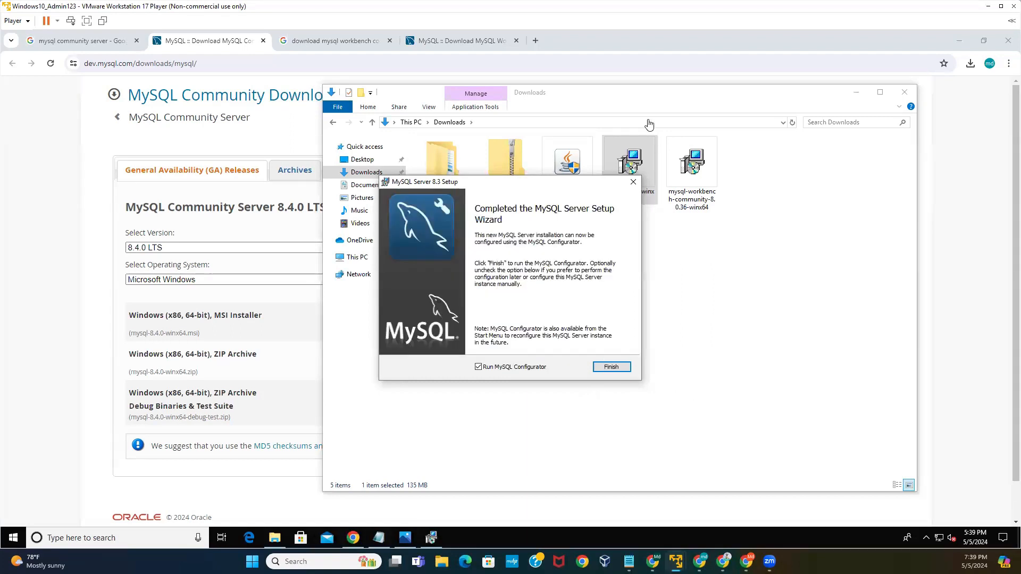
- Finish the MySQL Server setup with Run MySQL Configurator enabled, allow the configurator to make changes and bring its window forward
{"action": "left_click", "coordinate": [614, 364]}
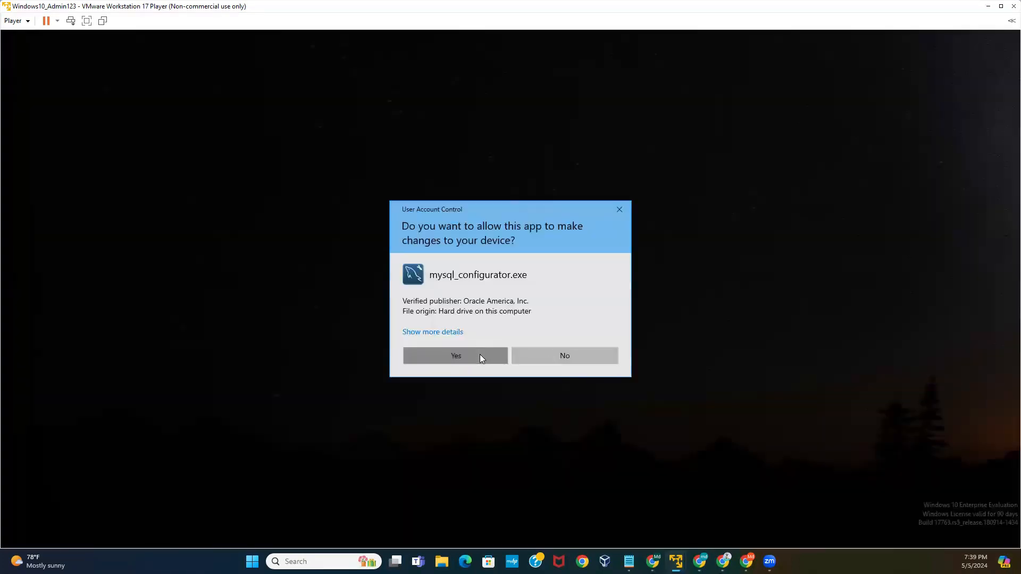
{"action": "left_click", "coordinate": [480, 355]}
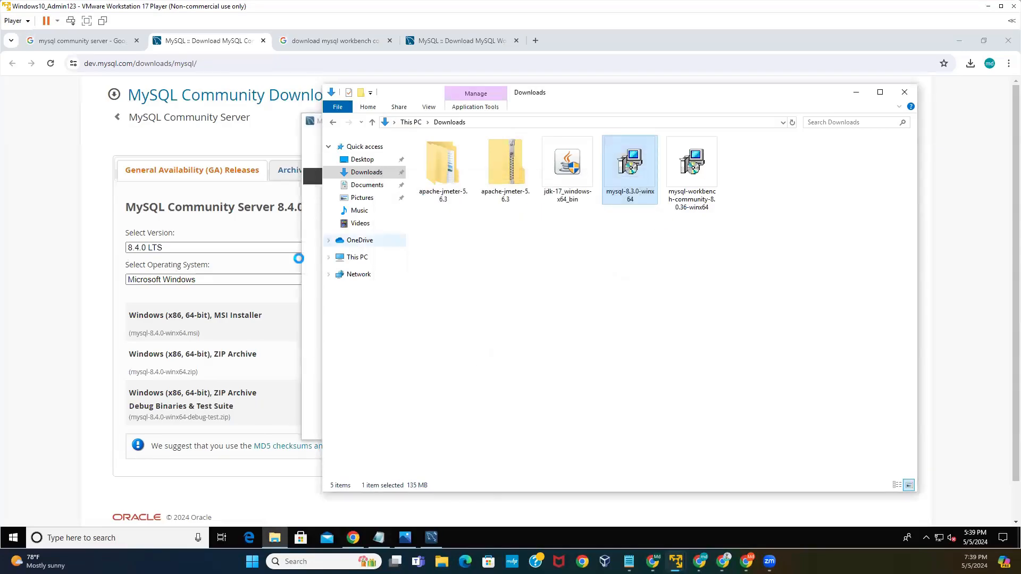
{"action": "left_click", "coordinate": [311, 260]}
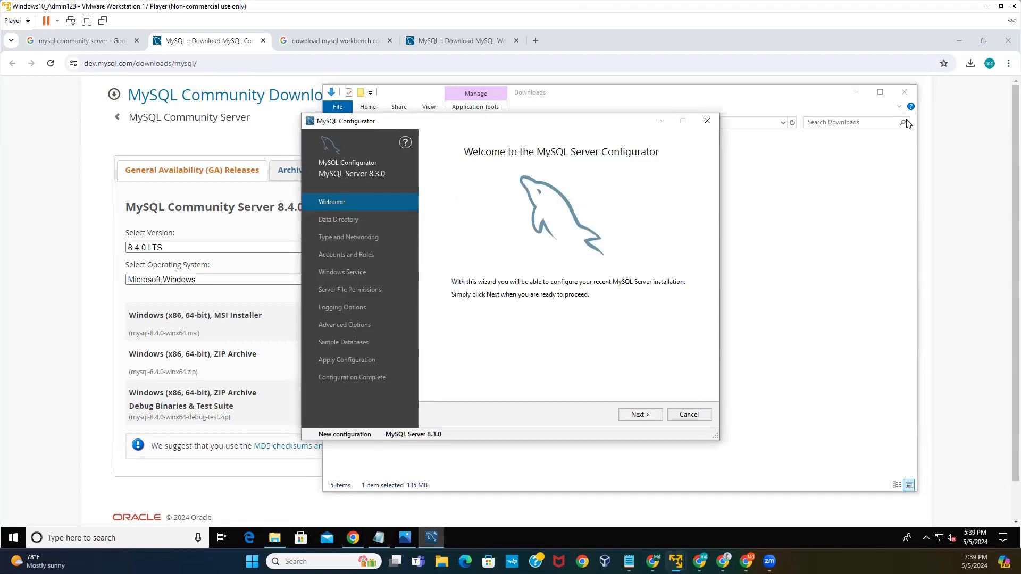
- Accept the default data directory and the Development Computer configuration with TCP/IP on port 3306 in MySQL Configurator
{"action": "left_click", "coordinate": [638, 413]}
{"action": "left_click", "coordinate": [638, 415]}
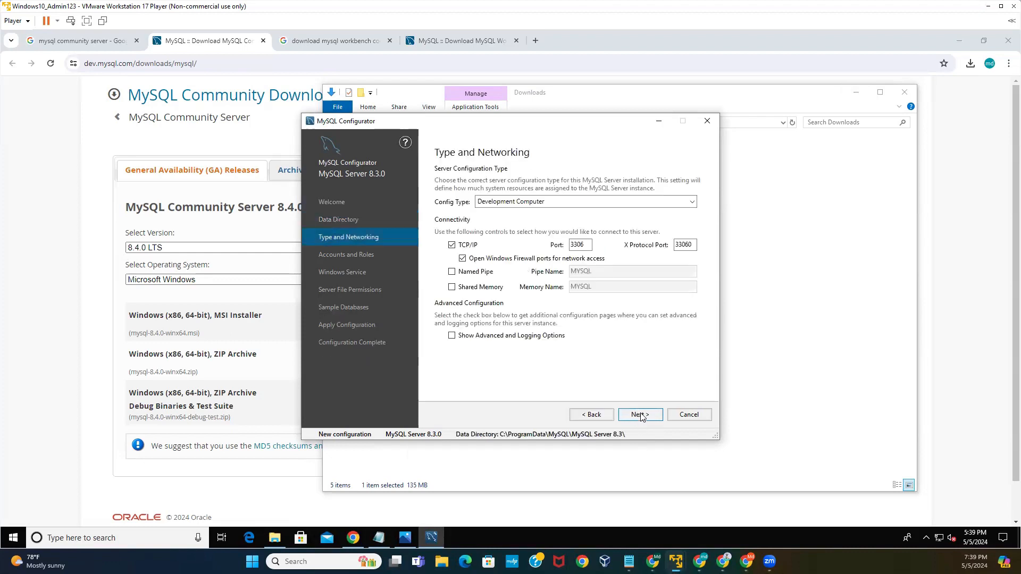
{"action": "left_click", "coordinate": [641, 415]}
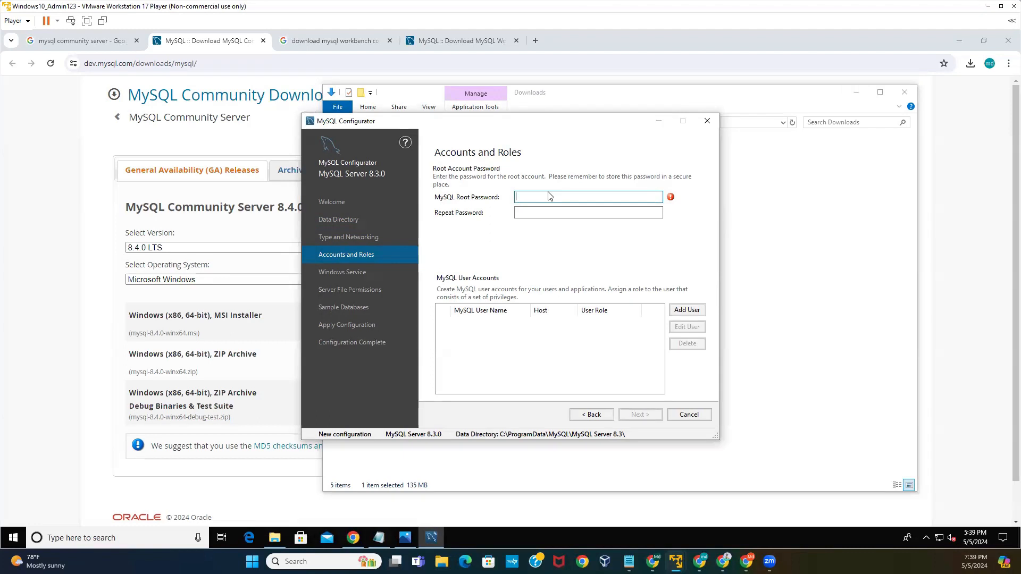
- Copy the root account password from the MySqlCredential file in Notepad and move the overlapping windows out of the way
{"action": "left_click", "coordinate": [379, 538]}
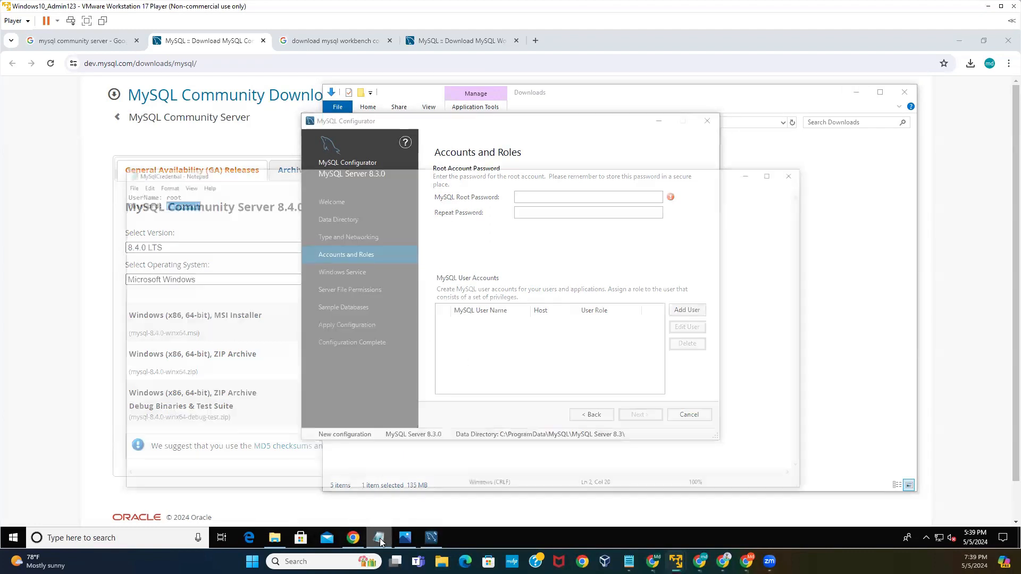
{"action": "left_click", "coordinate": [171, 157]}
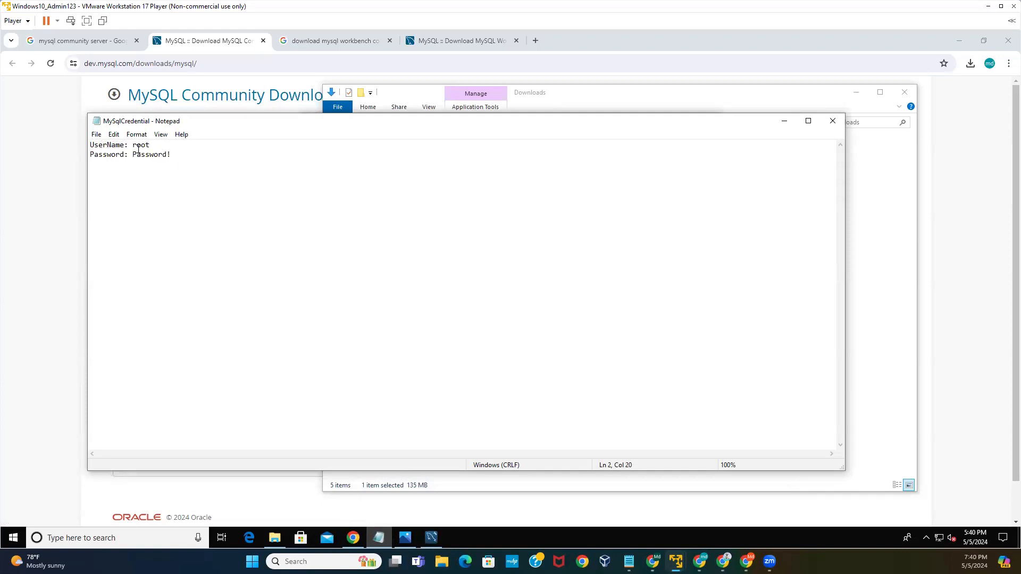
{"action": "left_click_drag", "start_coordinate": [162, 153], "coordinate": [174, 155]}
{"action": "right_click", "coordinate": [165, 154]}
{"action": "left_click", "coordinate": [194, 188]}
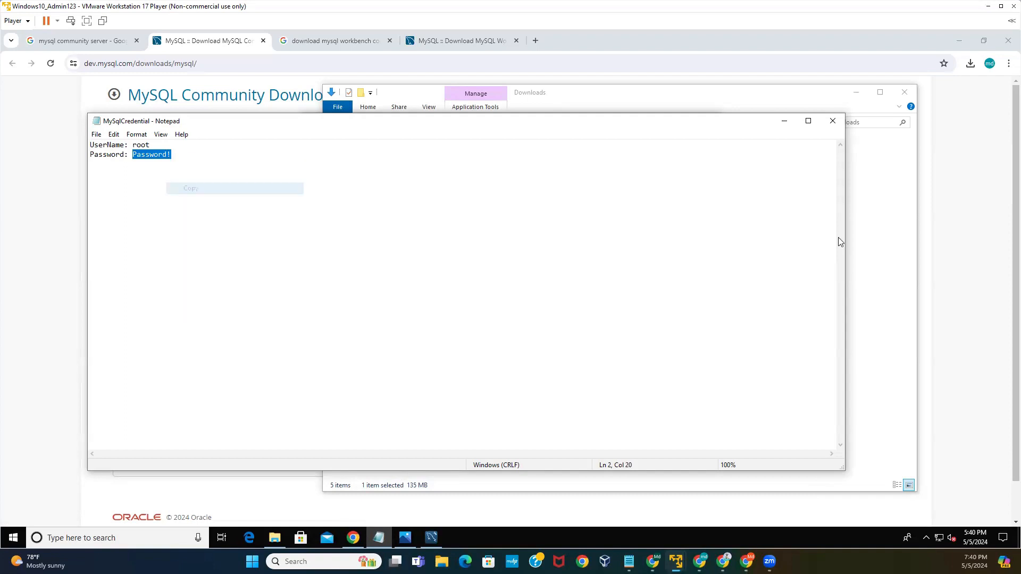
{"action": "left_click", "coordinate": [911, 251]}
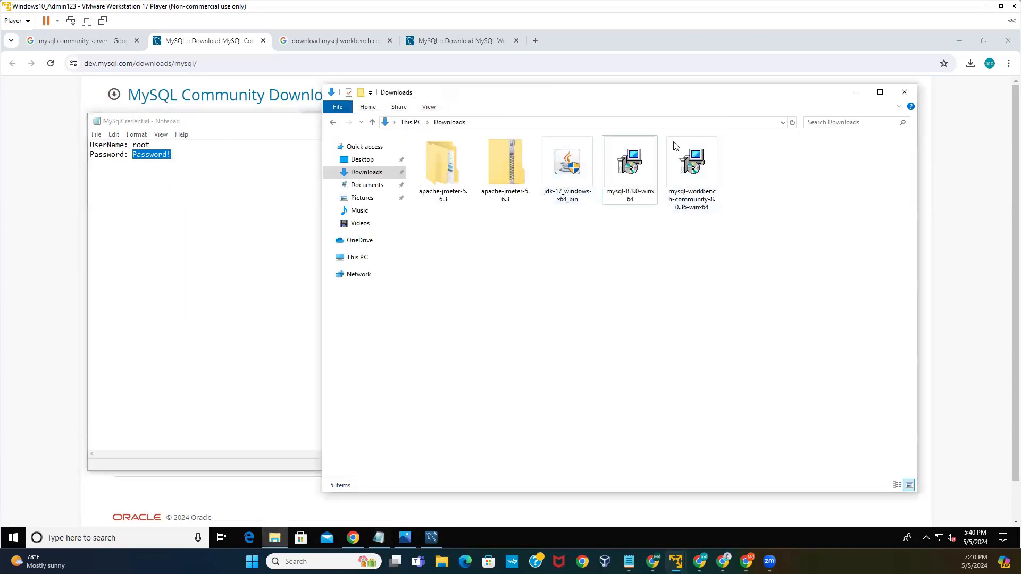
{"action": "left_click_drag", "start_coordinate": [728, 112], "coordinate": [692, 177]}
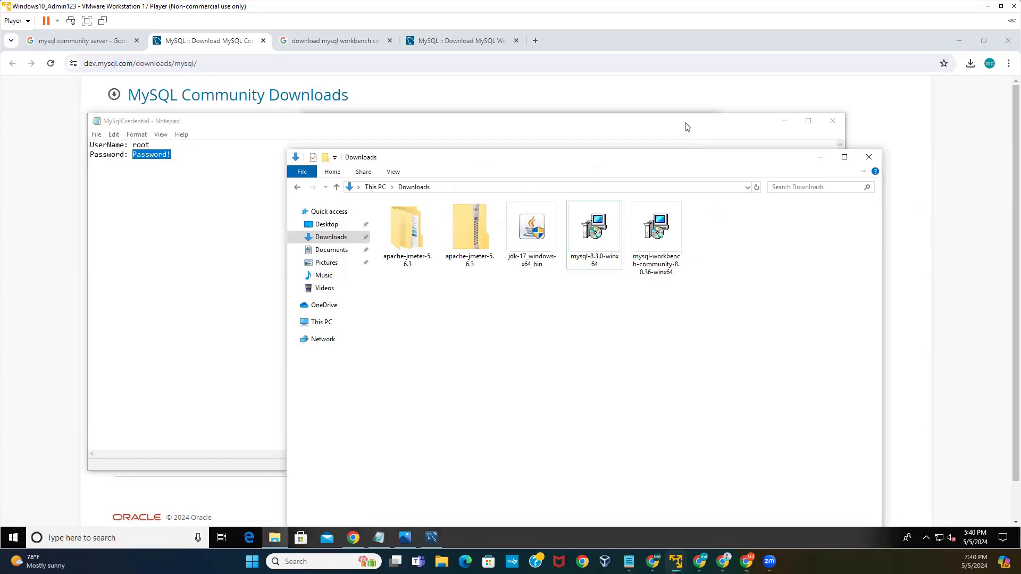
{"action": "left_click", "coordinate": [685, 100]}
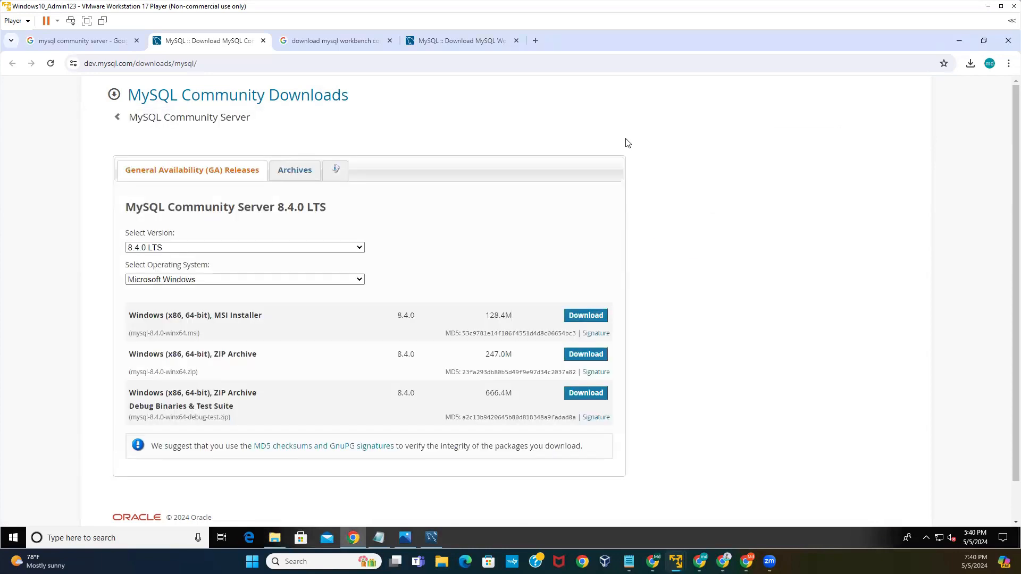
- Return to MySQL Configurator, paste the root password into both password fields and accept the default Windows Service settings
{"action": "left_click", "coordinate": [430, 538]}
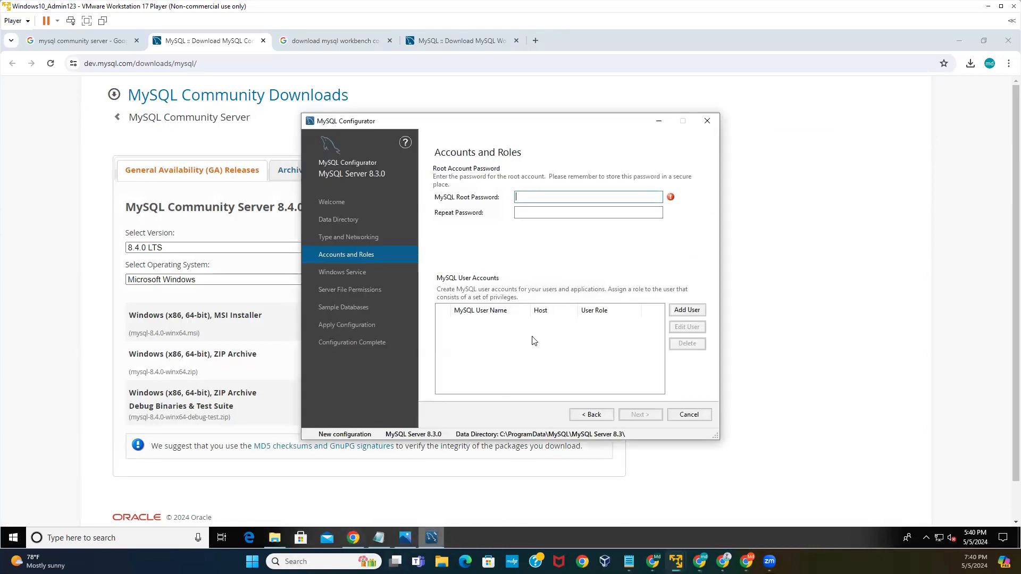
{"action": "left_click", "coordinate": [527, 195]}
{"action": "key", "text": "ctrl+v"}
{"action": "left_click", "coordinate": [526, 213]}
{"action": "key", "text": "ctrl+v"}
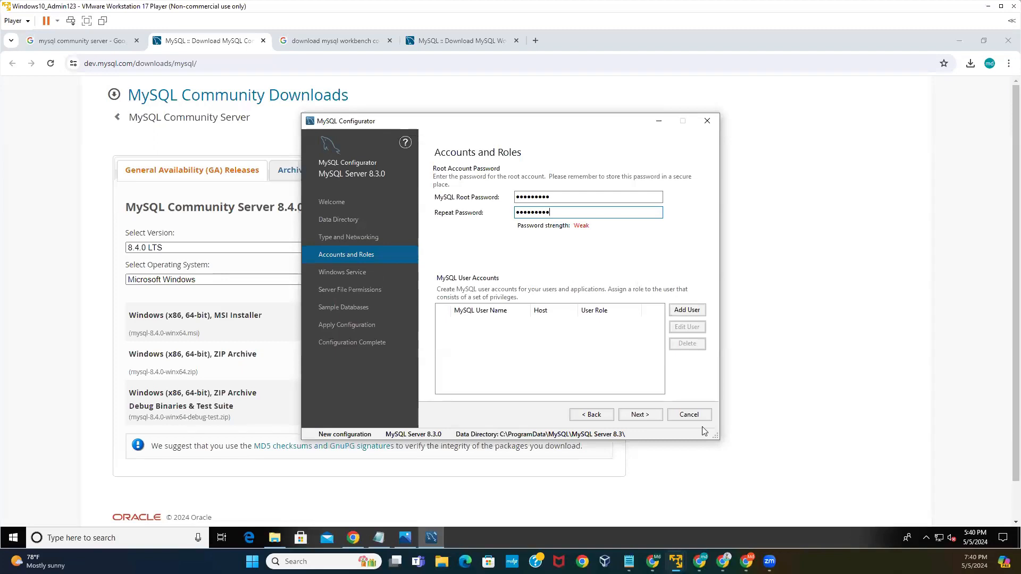
{"action": "left_click", "coordinate": [651, 416]}
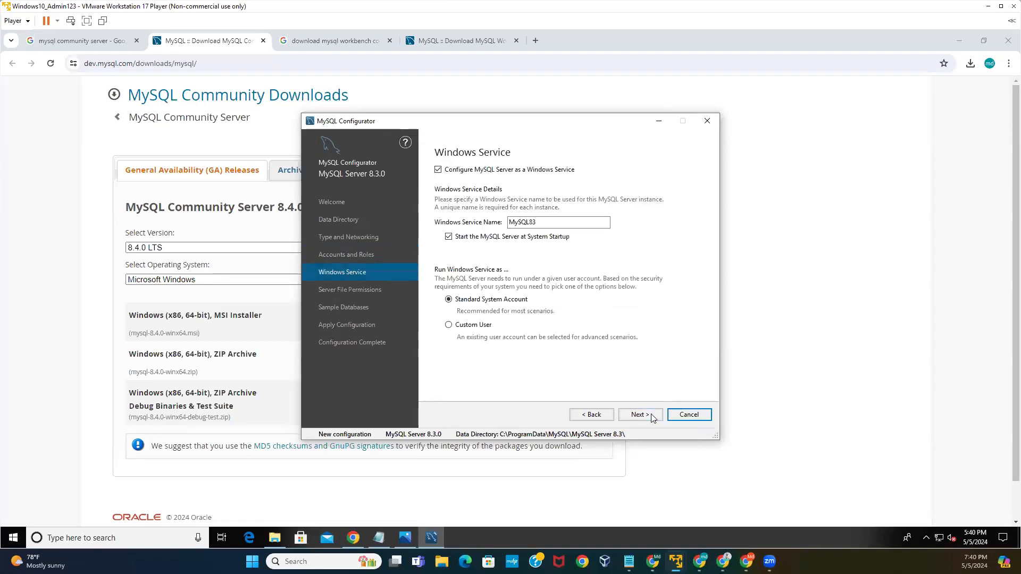
{"action": "left_click", "coordinate": [649, 417]}
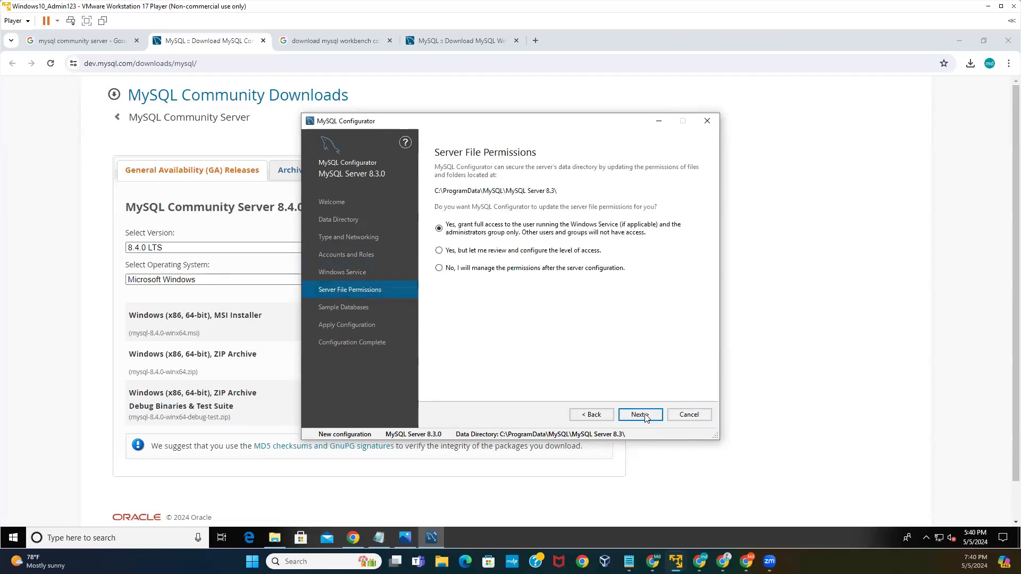
- Grant full file access to the service user and administrators group, and select the Sakila and World sample databases for creation
{"action": "left_click", "coordinate": [646, 417]}
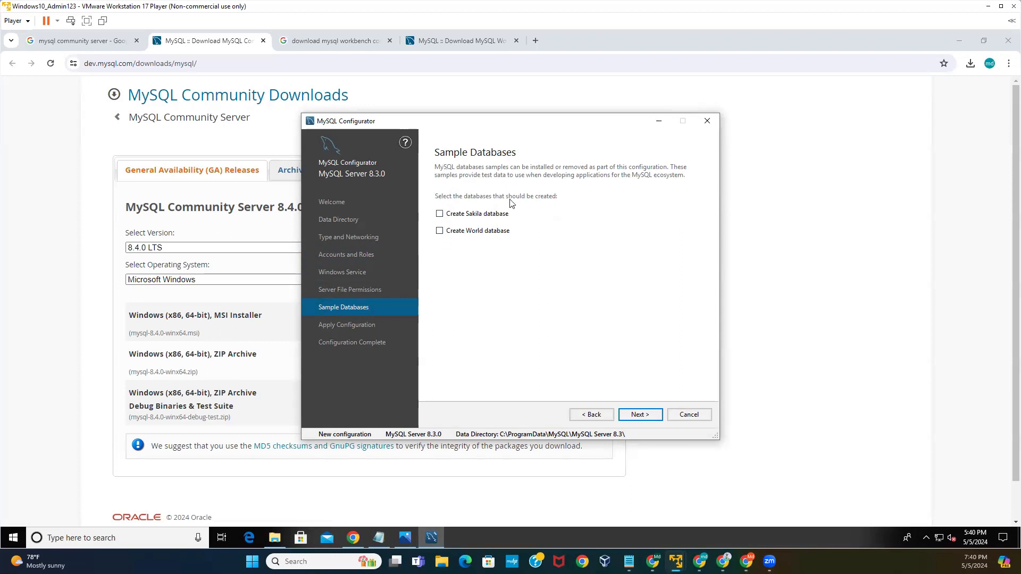
{"action": "left_click", "coordinate": [440, 217]}
{"action": "left_click", "coordinate": [640, 414]}
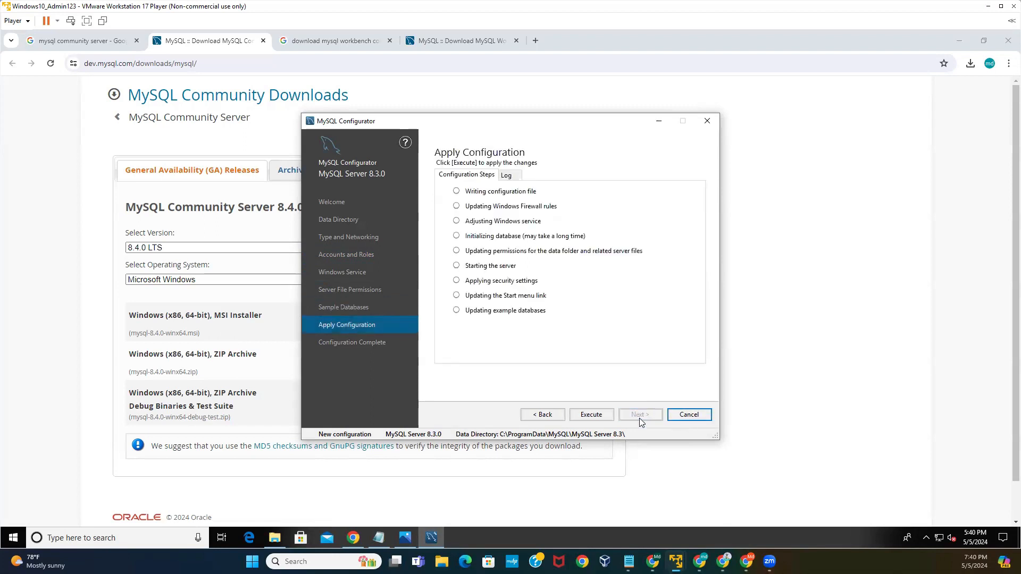
- Execute the MySQL Server 8.3.0 configuration steps and finish MySQL Configurator
{"action": "left_click", "coordinate": [592, 416]}
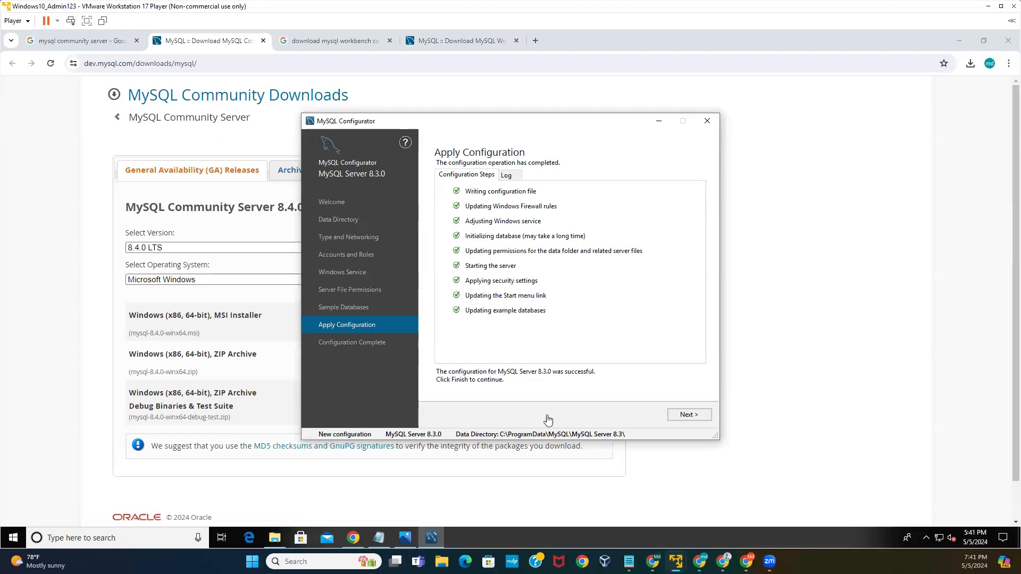
{"action": "left_click", "coordinate": [690, 415]}
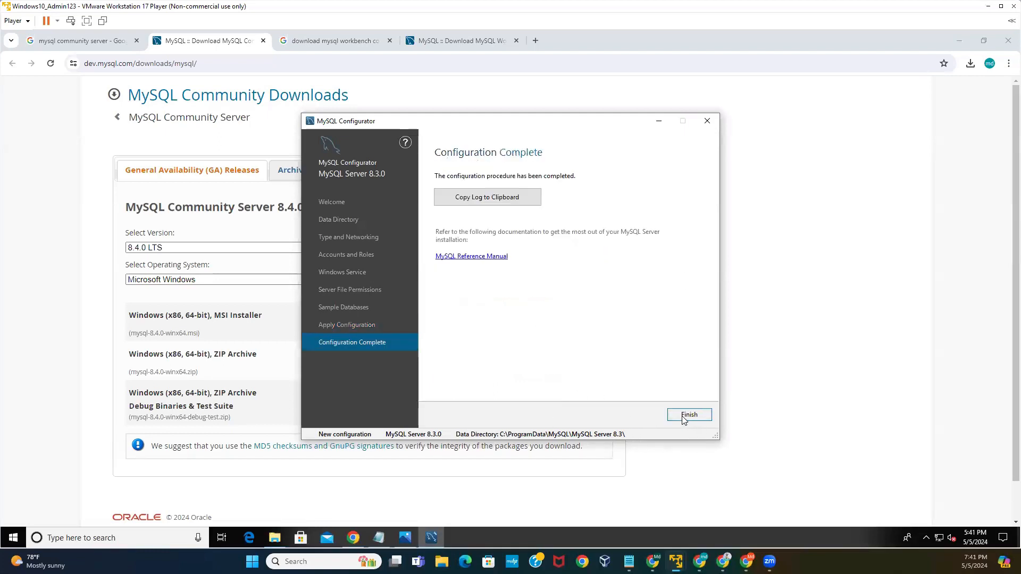
{"action": "left_click", "coordinate": [697, 418]}
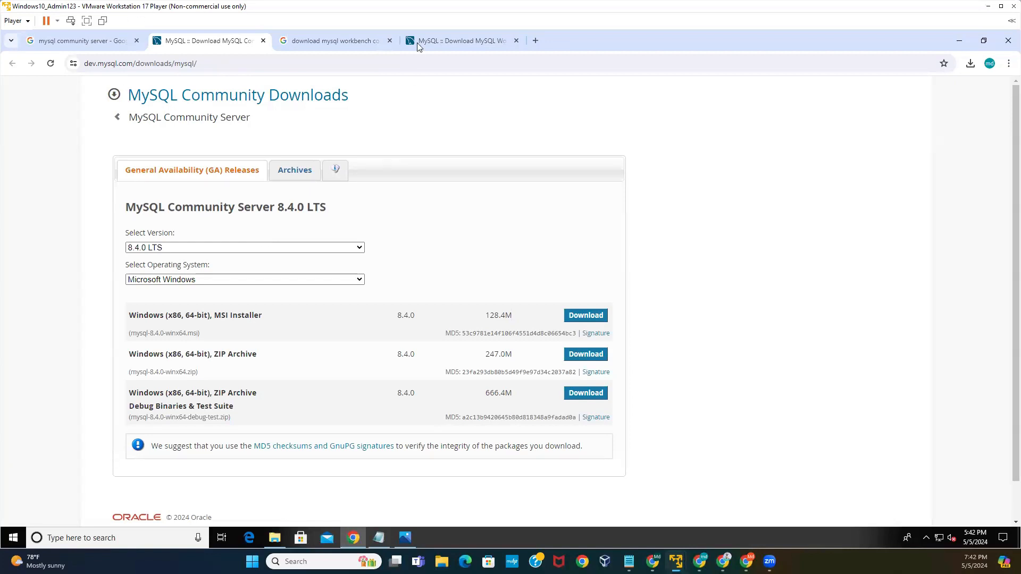
- Examine the Windows MSI installer entry on the MySQL Workbench 8.0.36 download page in Chrome
{"action": "left_click", "coordinate": [320, 38]}
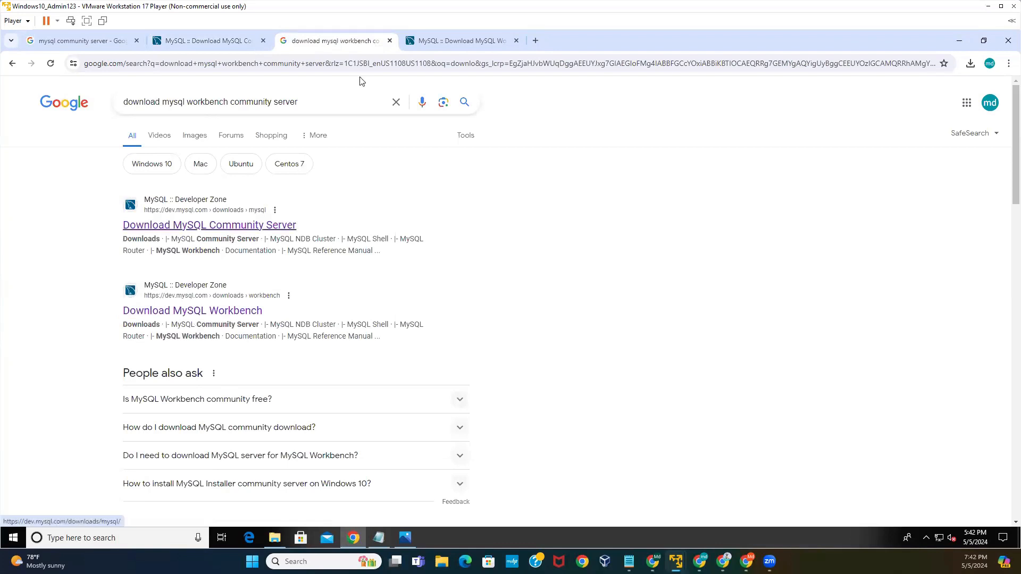
{"action": "left_click", "coordinate": [467, 41]}
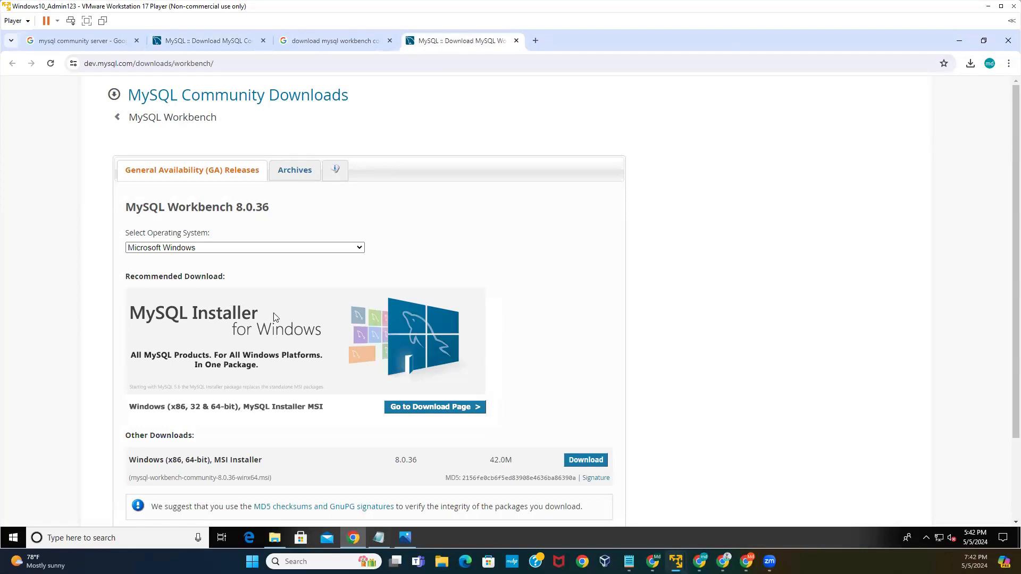
{"action": "scroll", "coordinate": [247, 376], "scroll_direction": "down", "scroll_amount": 2}
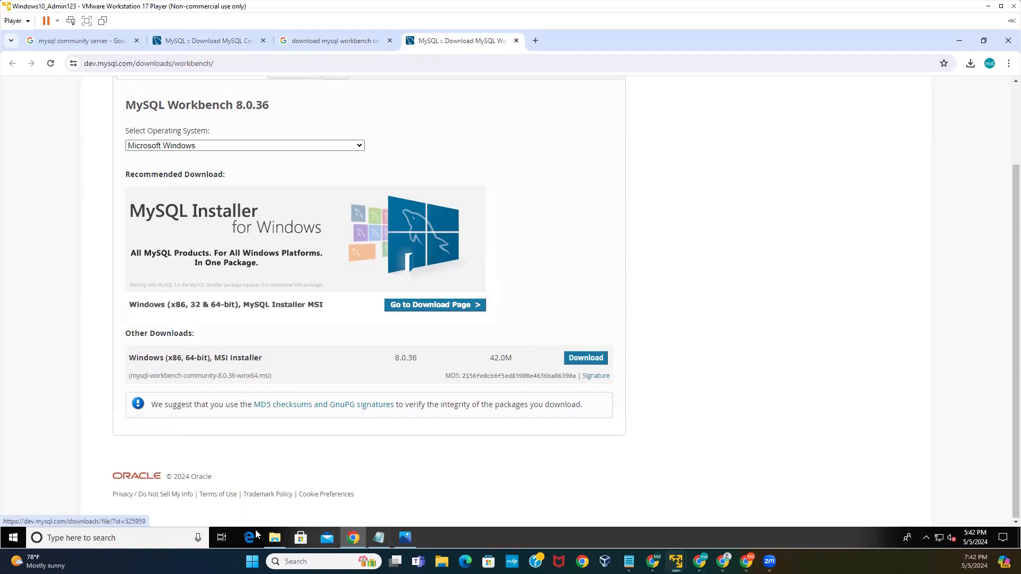
- Run the mysql-workbench-community-8.0.36-winx64 installer from the Downloads folder and accept the default destination folder
{"action": "left_click", "coordinate": [275, 538]}
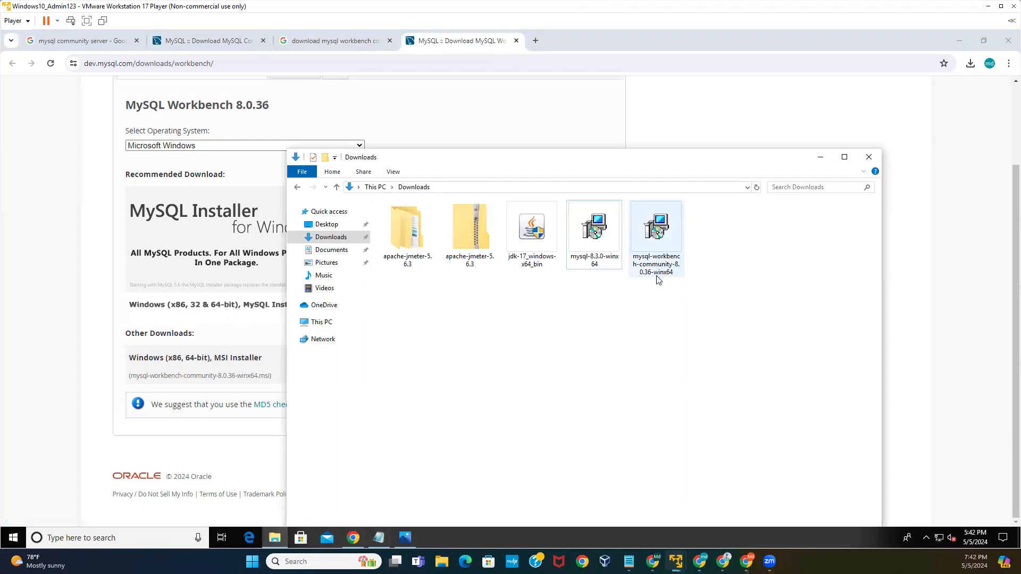
{"action": "double_click", "coordinate": [658, 228]}
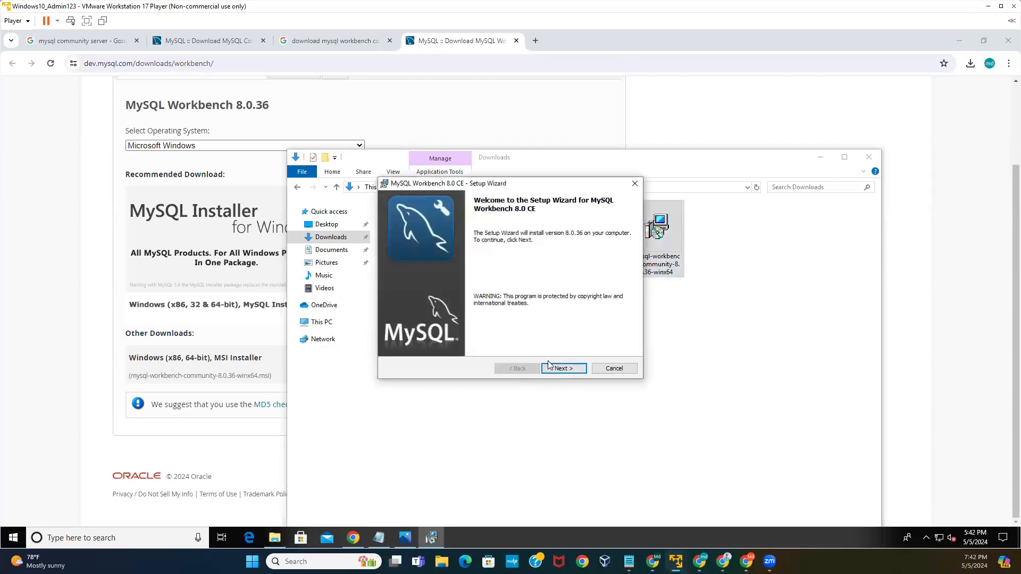
{"action": "left_click", "coordinate": [574, 372]}
{"action": "left_click", "coordinate": [556, 369]}
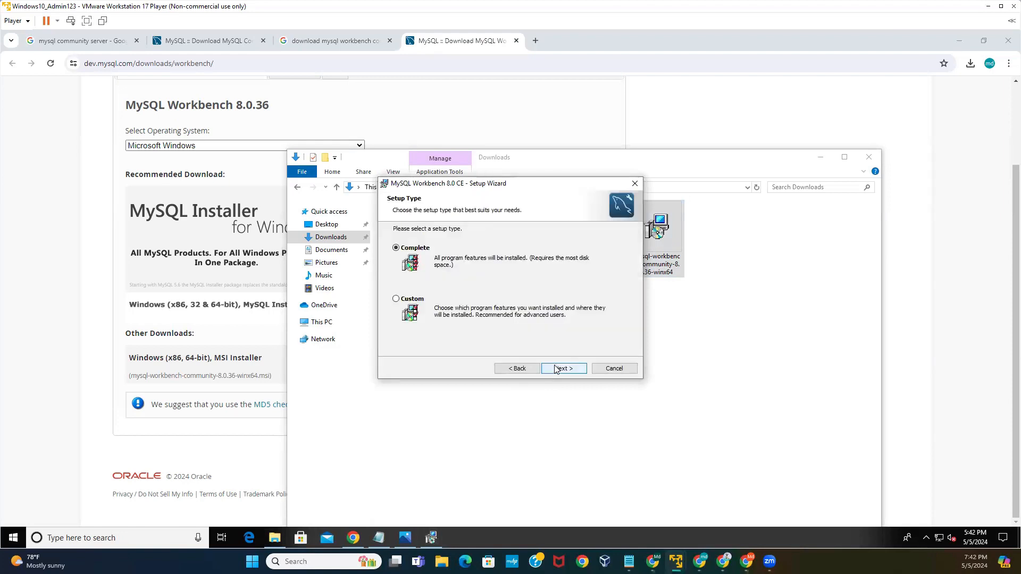
- Install MySQL Workbench with the Complete setup type, allow the changes to the device, and finish with Launch MySQL Workbench now enabled
{"action": "left_click", "coordinate": [564, 369]}
{"action": "left_click", "coordinate": [565, 370]}
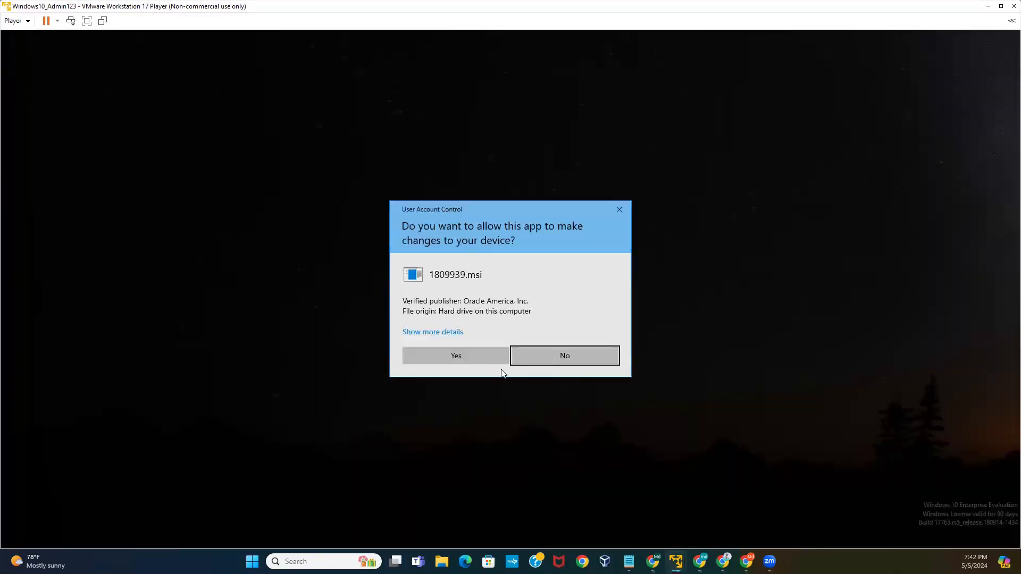
{"action": "left_click", "coordinate": [479, 360]}
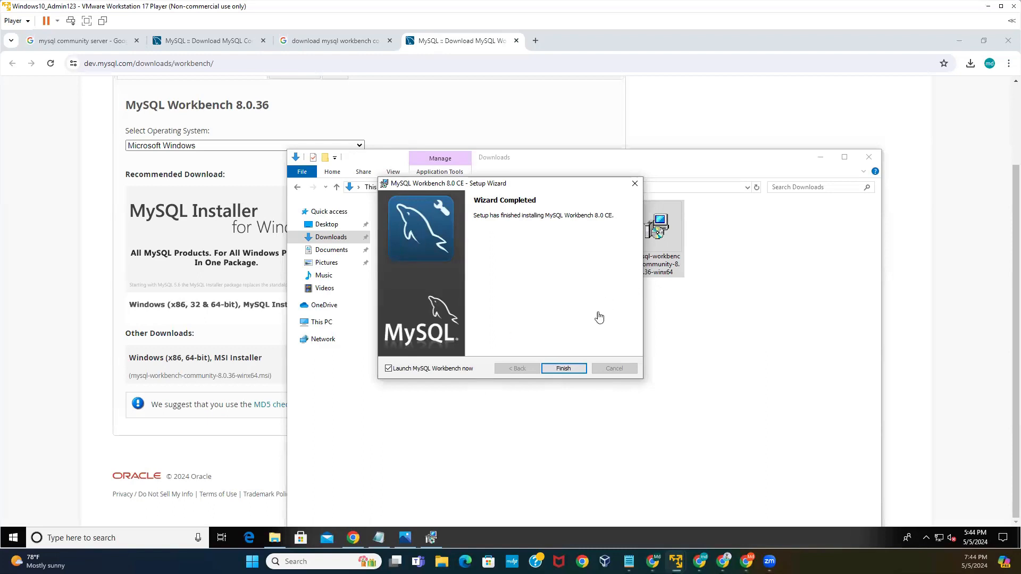
{"action": "left_click", "coordinate": [562, 369]}
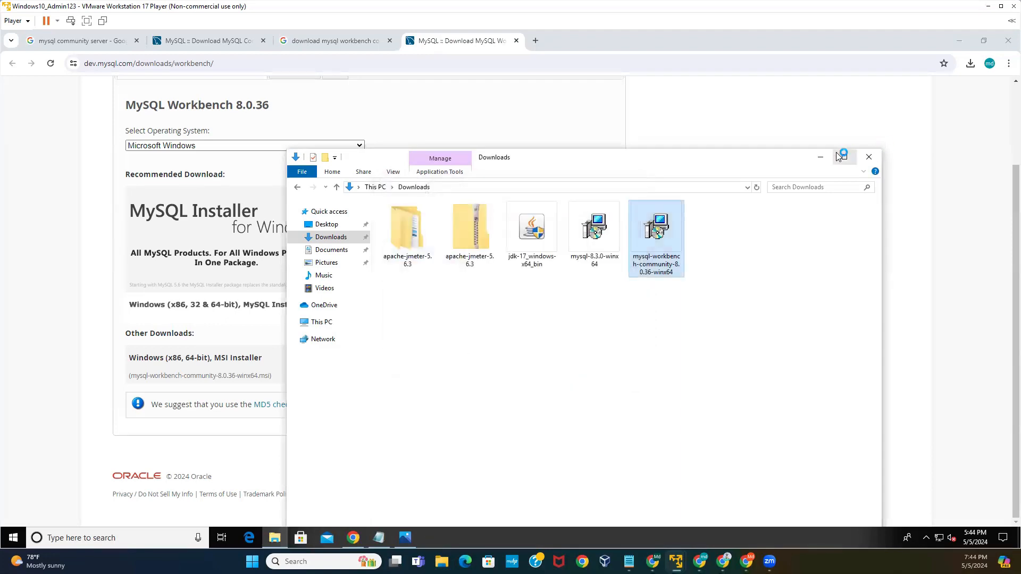
- Minimize the Downloads folder, Chrome and the MySqlCredential Notepad file to clear the desktop for MySQL Workbench
{"action": "left_click", "coordinate": [820, 157]}
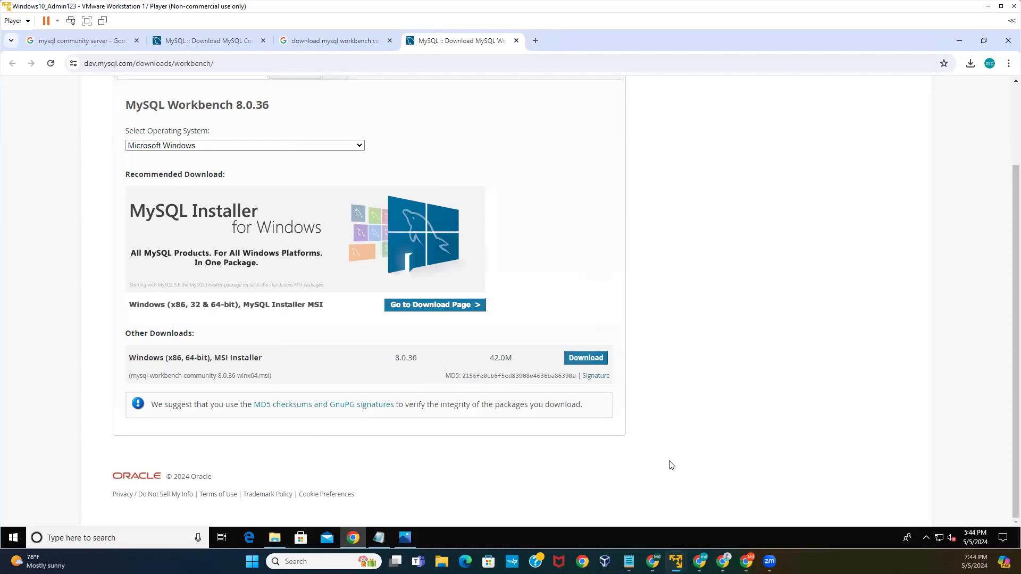
{"action": "left_click", "coordinate": [961, 40]}
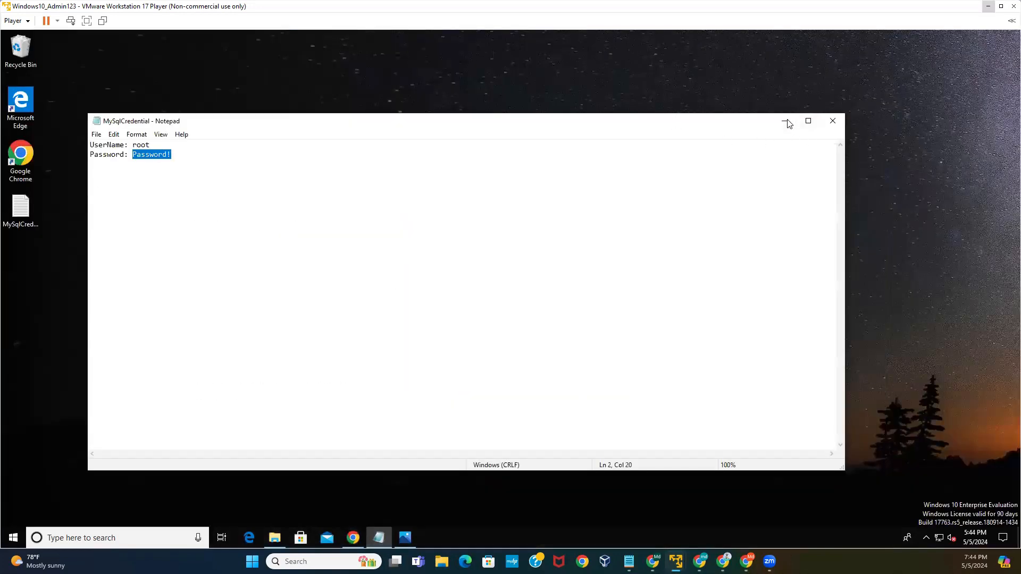
{"action": "left_click", "coordinate": [783, 120]}
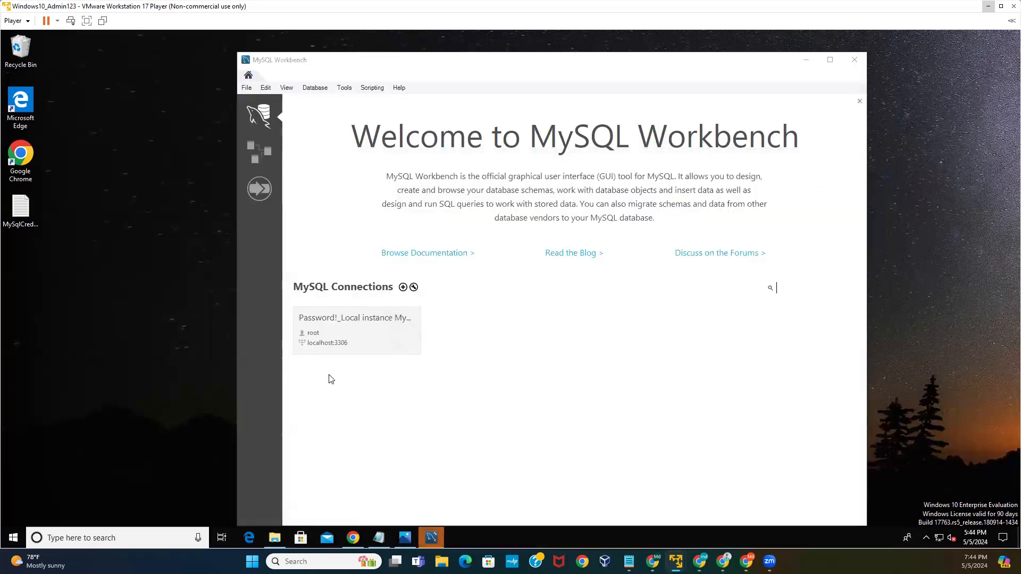
- Connect to the local MySQL instance on localhost:3306 as root by entering the account password and continuing past the version compatibility warning
{"action": "left_click", "coordinate": [359, 320]}
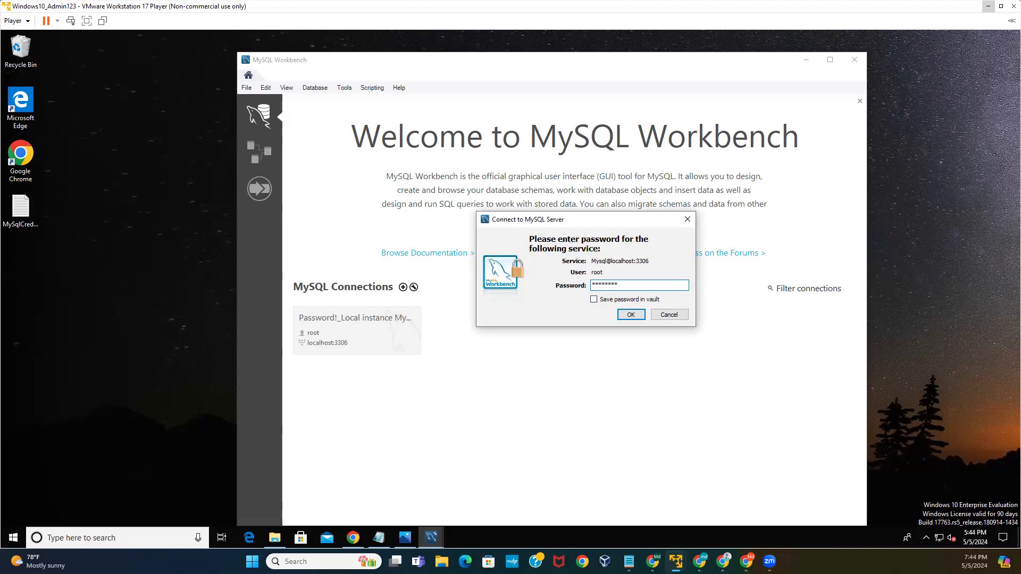
{"action": "key", "text": "Return"}
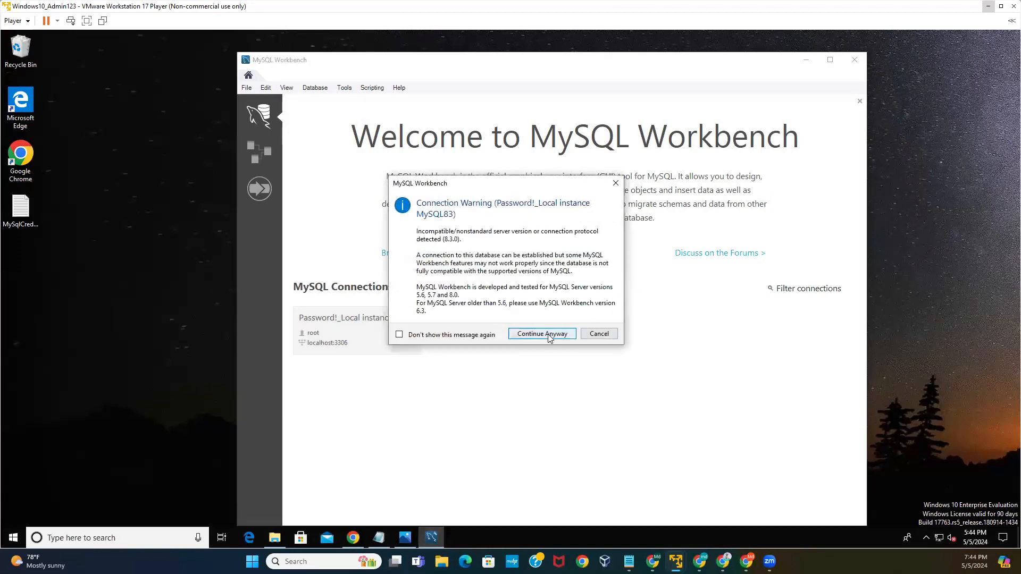
{"action": "left_click", "coordinate": [556, 333]}
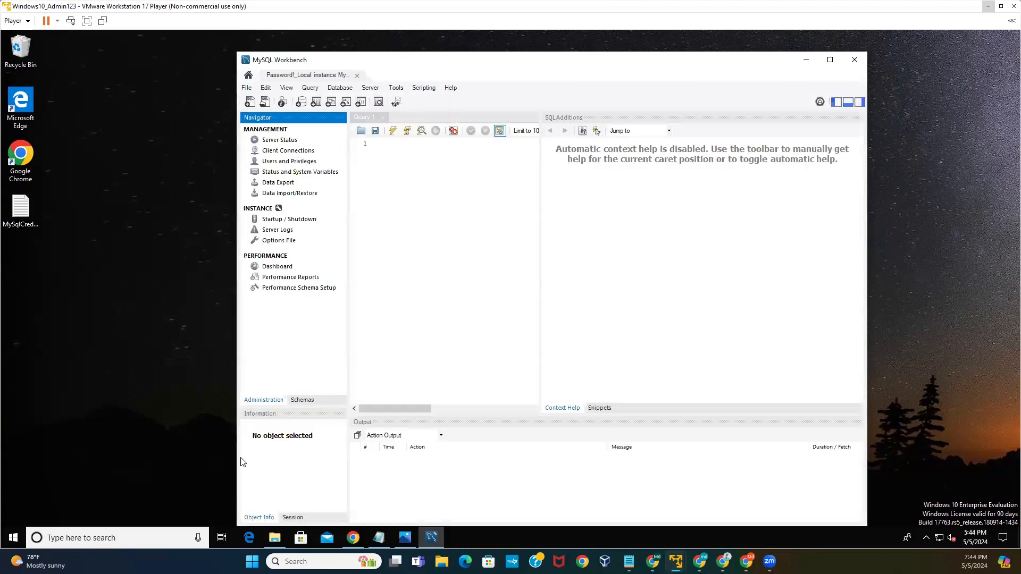
- Expand the tables of the sakila schema and query the actor table's rows with the 1000-row limit
{"action": "left_click", "coordinate": [302, 400]}
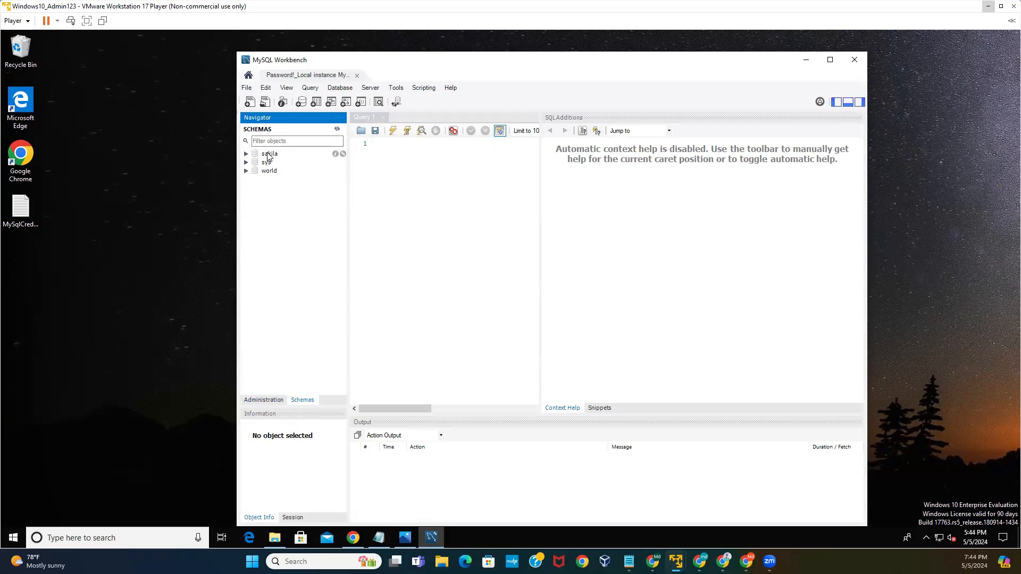
{"action": "left_click", "coordinate": [247, 155]}
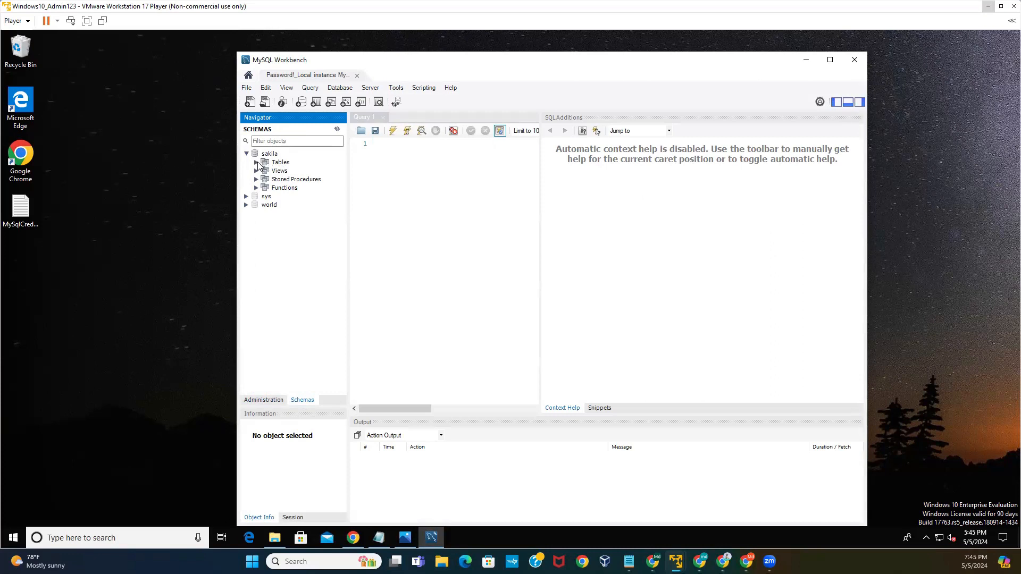
{"action": "left_click", "coordinate": [256, 162]}
{"action": "right_click", "coordinate": [288, 170]}
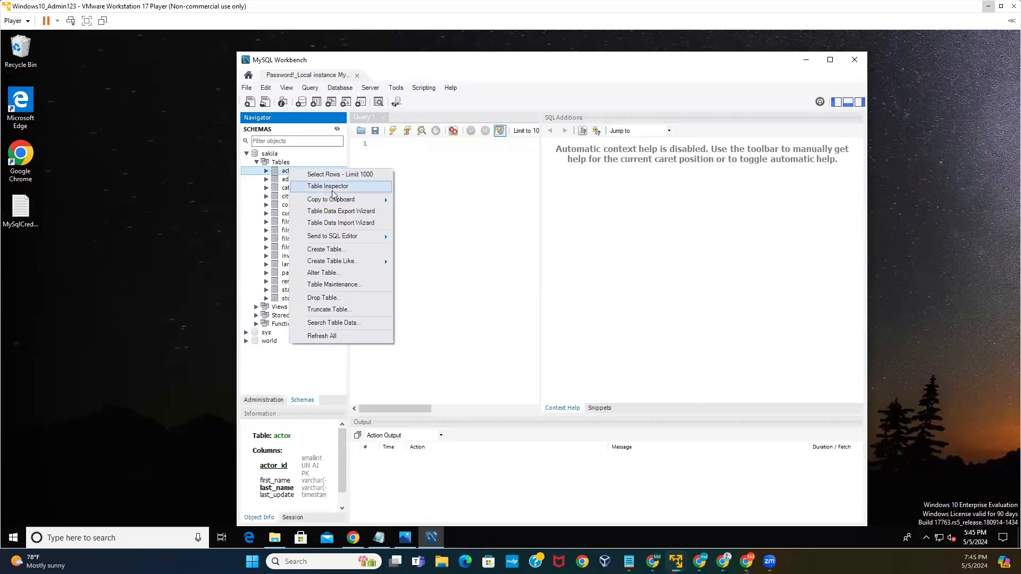
{"action": "left_click", "coordinate": [341, 176]}
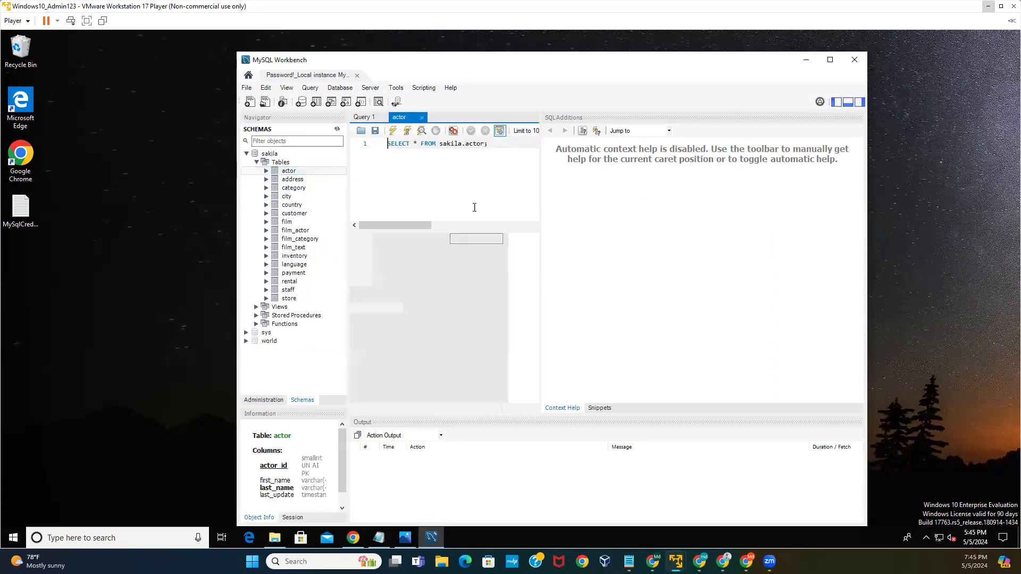